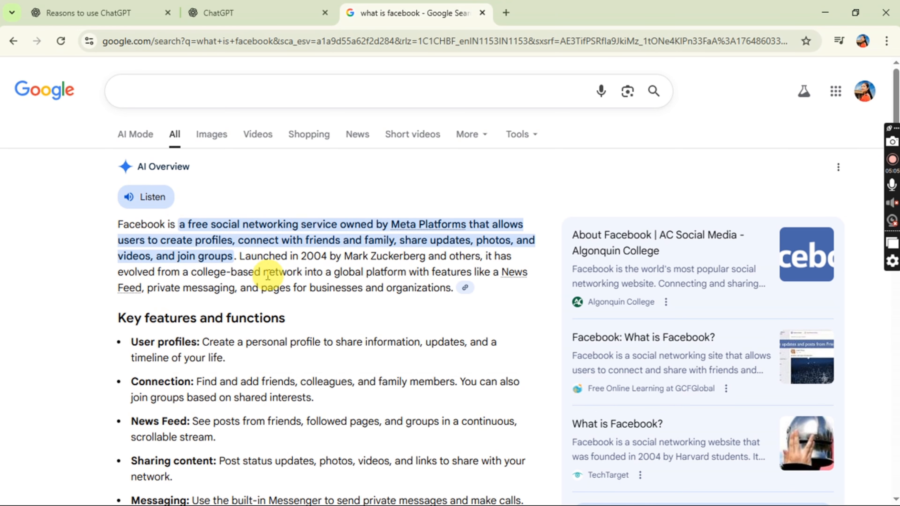
Step: Look through the Google results for "what is facebook", from the AI Overview down through the web listings
scroll(315, 267, "down", 10)
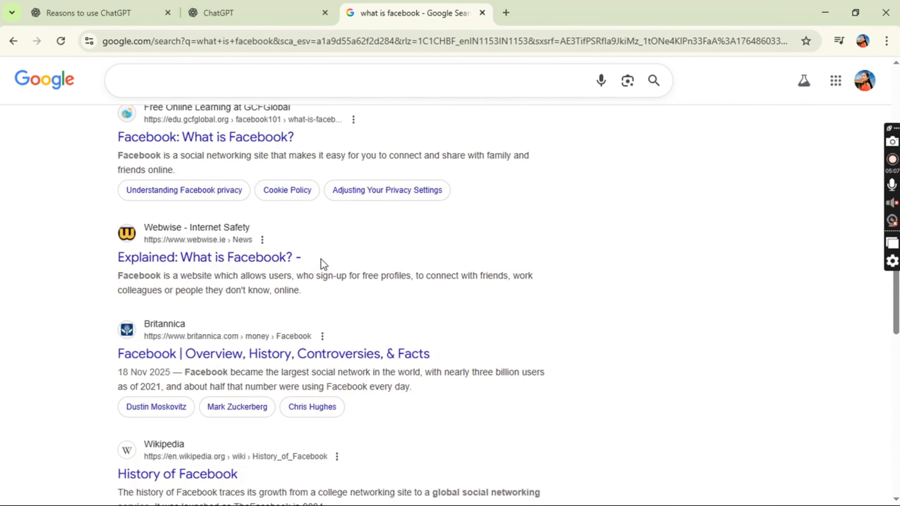
scroll(321, 259, "down", 3)
scroll(287, 245, "up", 3)
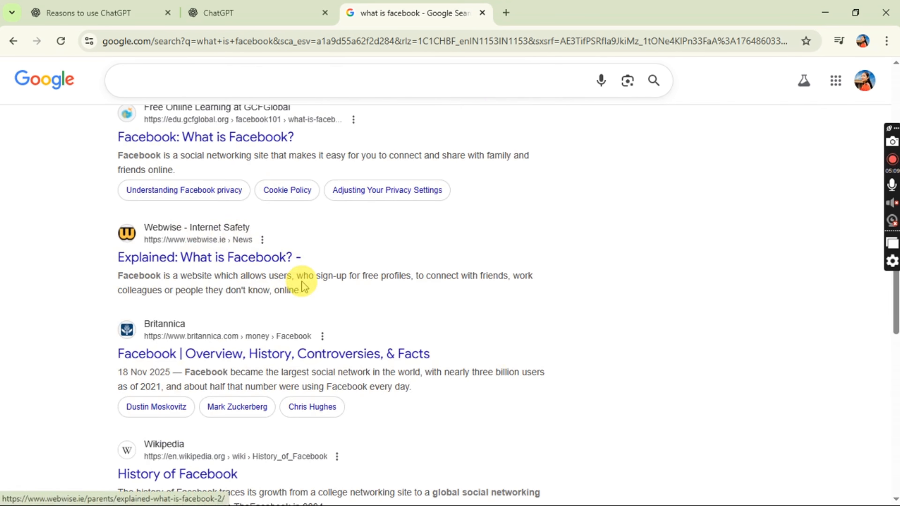
scroll(302, 288, "down", 12)
scroll(303, 287, "up", 20)
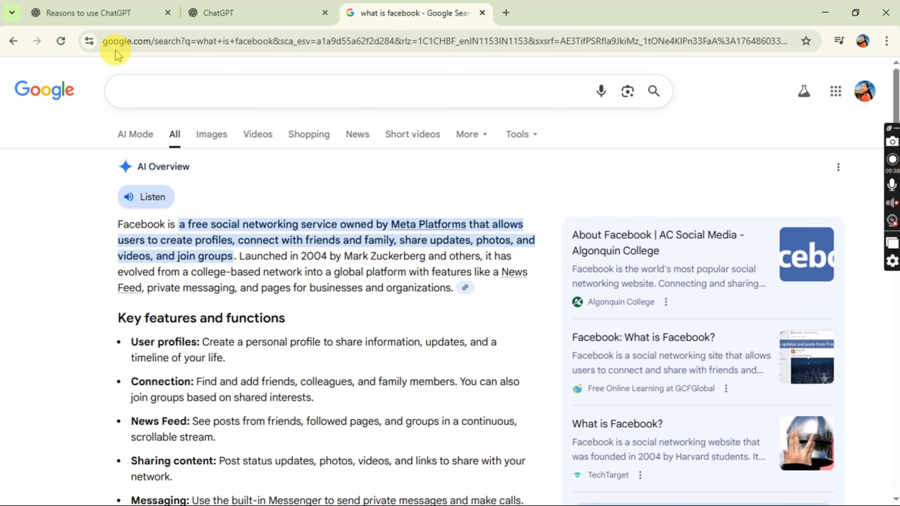
Step: Switch to the "Reasons to use ChatGPT" chat and ask "what is facebook"
left_click(91, 13)
left_click(360, 450)
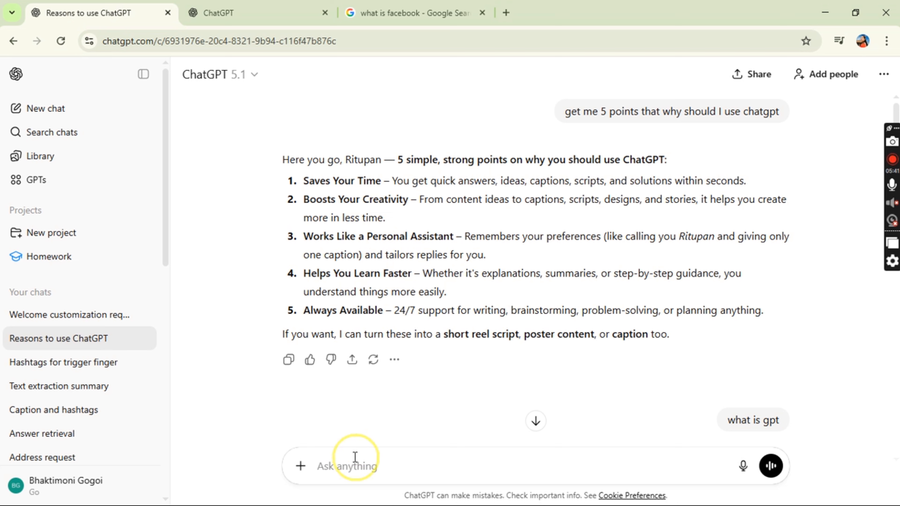
type("what is facebook")
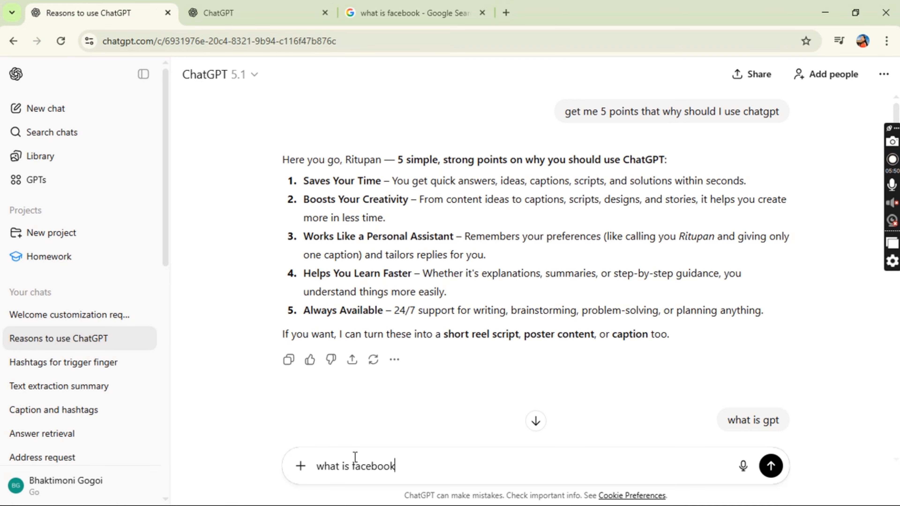
key("Return")
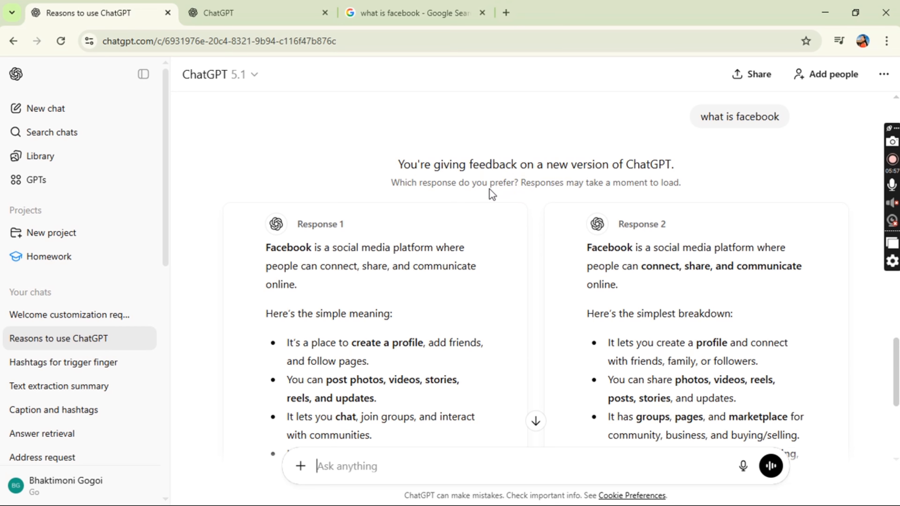
Step: Compare the two proposed answers about Facebook and choose Response 1 as the preferred one
scroll(622, 176, "down", 6)
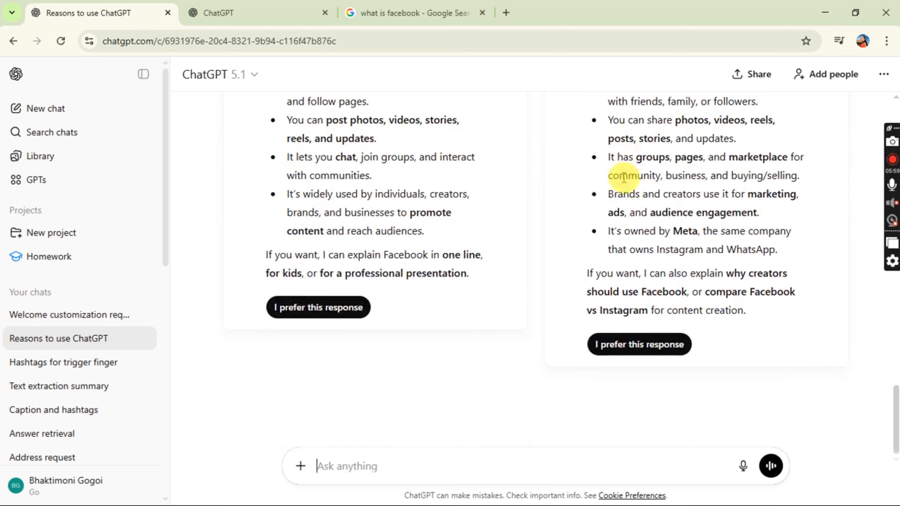
scroll(458, 253, "up", 3)
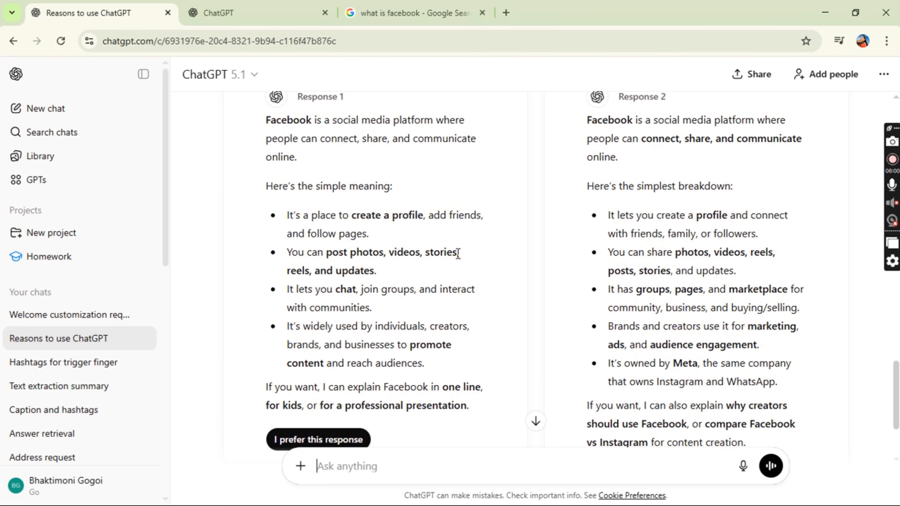
scroll(458, 253, "up", 2)
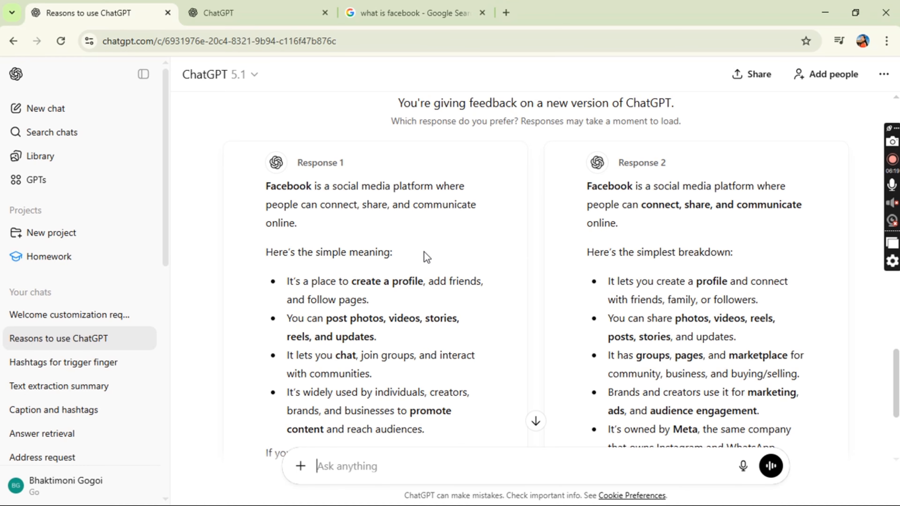
scroll(427, 241, "down", 5)
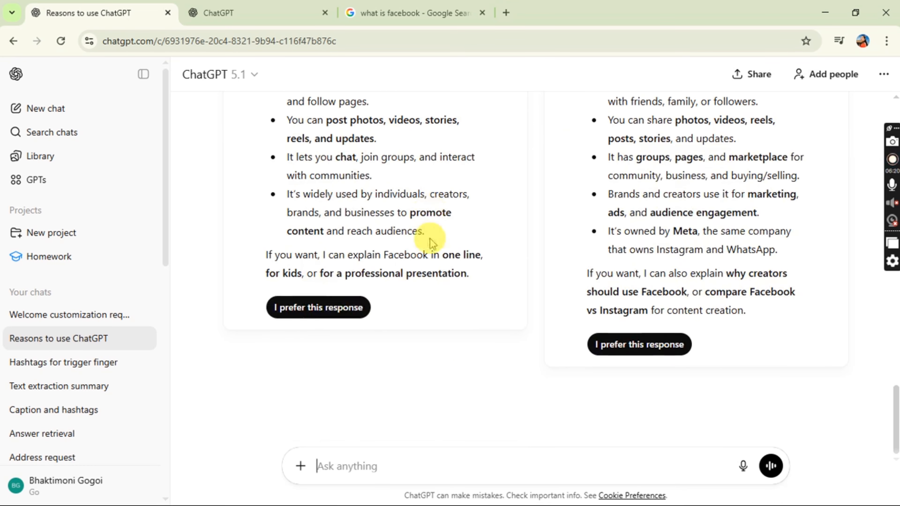
left_click(327, 308)
Step: Review the chosen Facebook answer and draft the follow-up prompt "i need facebook history" without sending it
scroll(392, 271, "up", 10)
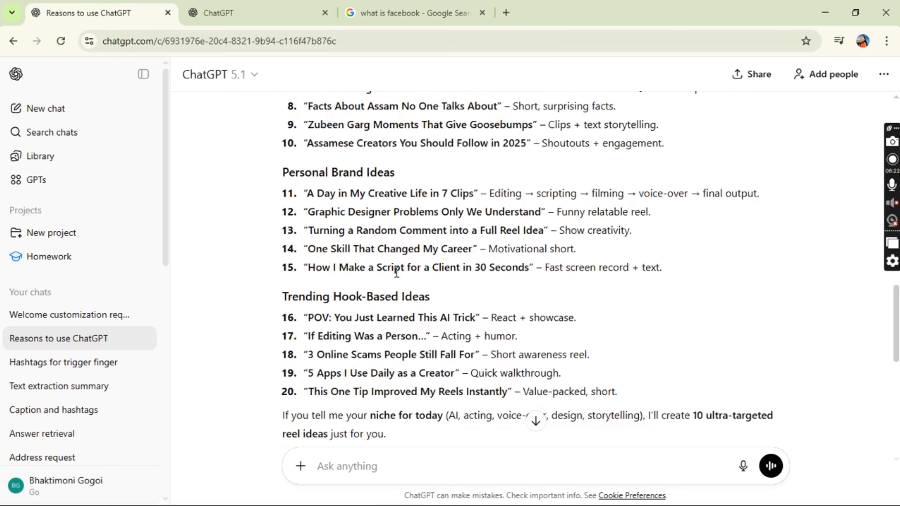
left_click(536, 421)
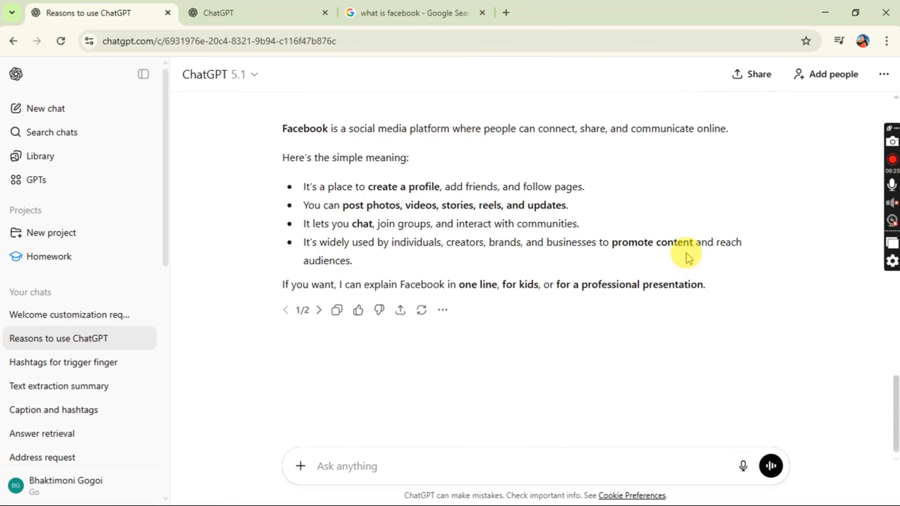
scroll(687, 254, "up", 3)
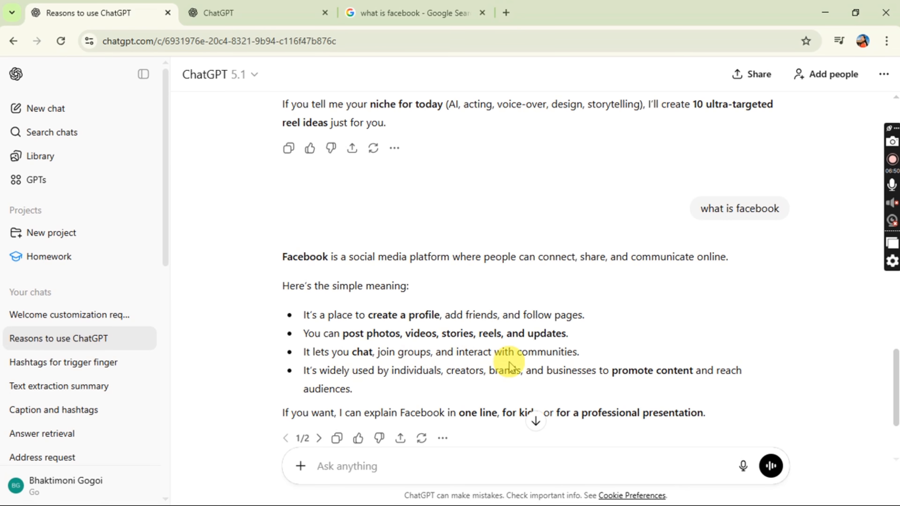
scroll(393, 362, "down", 3)
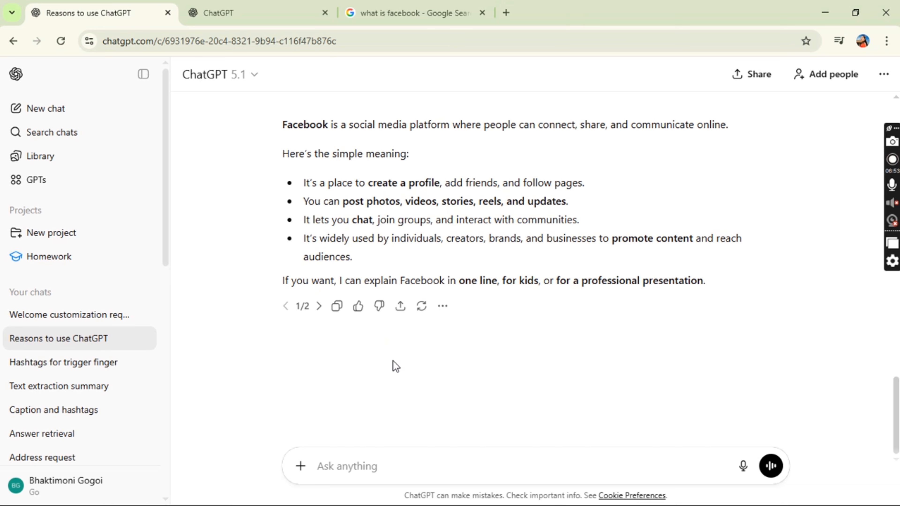
left_click(342, 466)
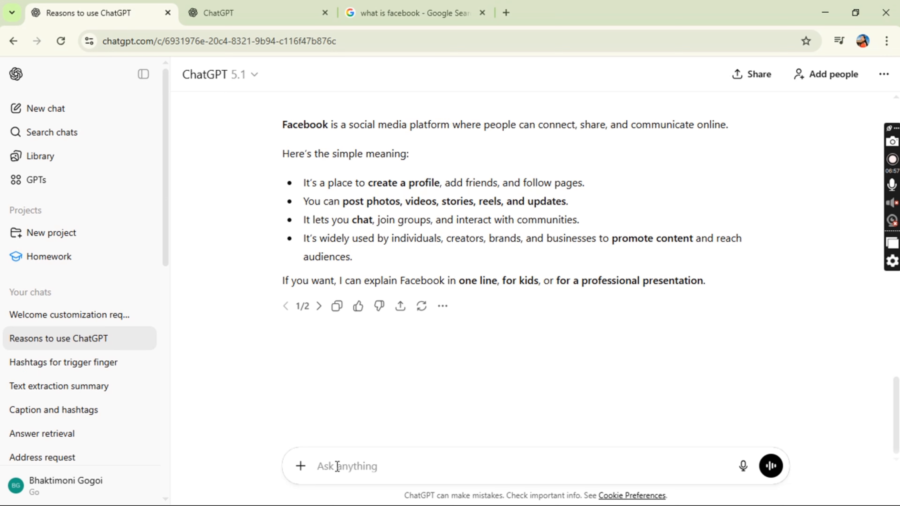
type("i need facebook history")
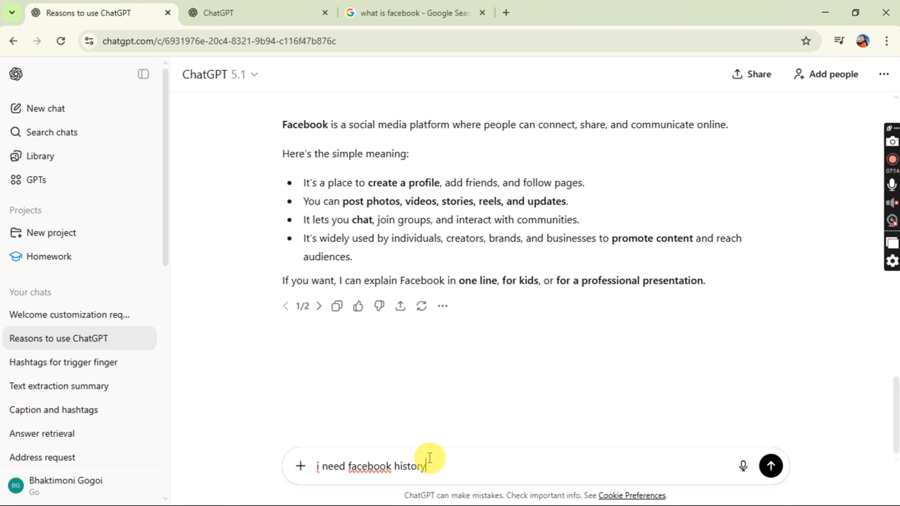
Step: Switch to the Google results for "what is facebook" and examine the page and its search suggestions for comparison with the chat
left_click(412, 13)
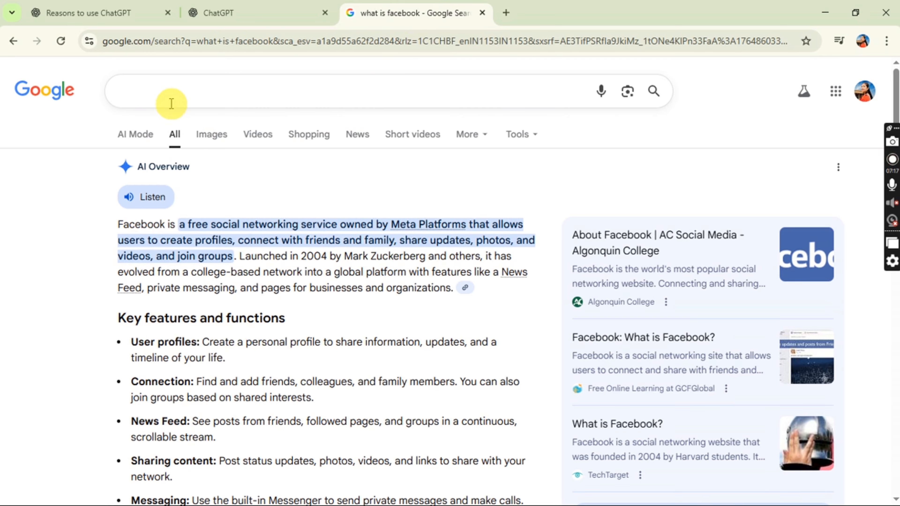
left_click(173, 85)
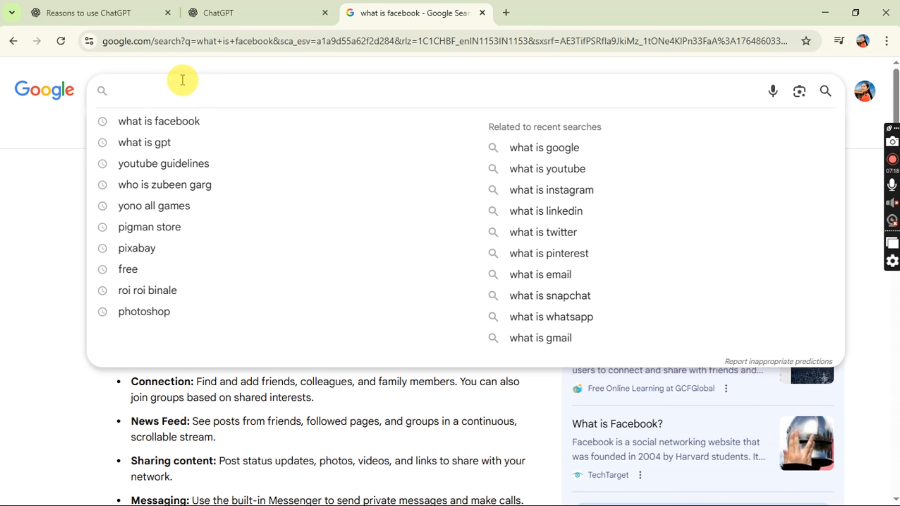
left_click(10, 297)
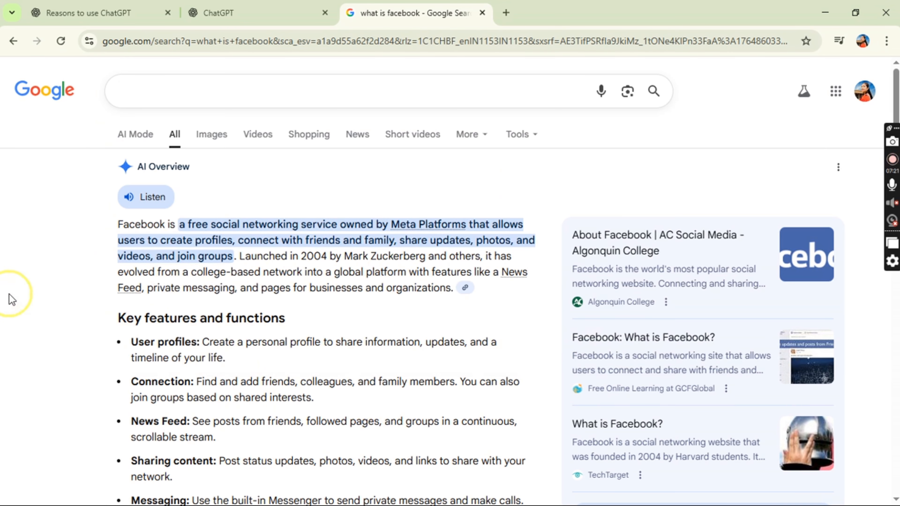
scroll(188, 278, "down", 10)
scroll(227, 301, "up", 10)
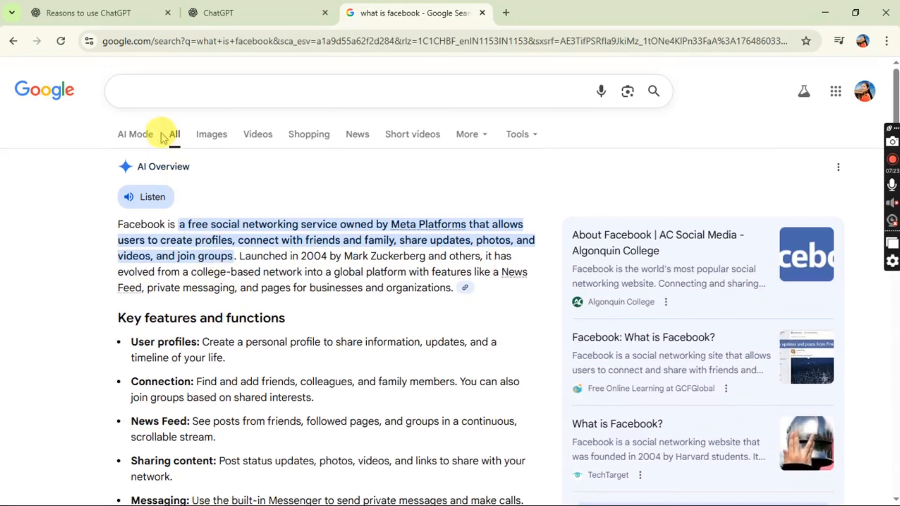
left_click(111, 5)
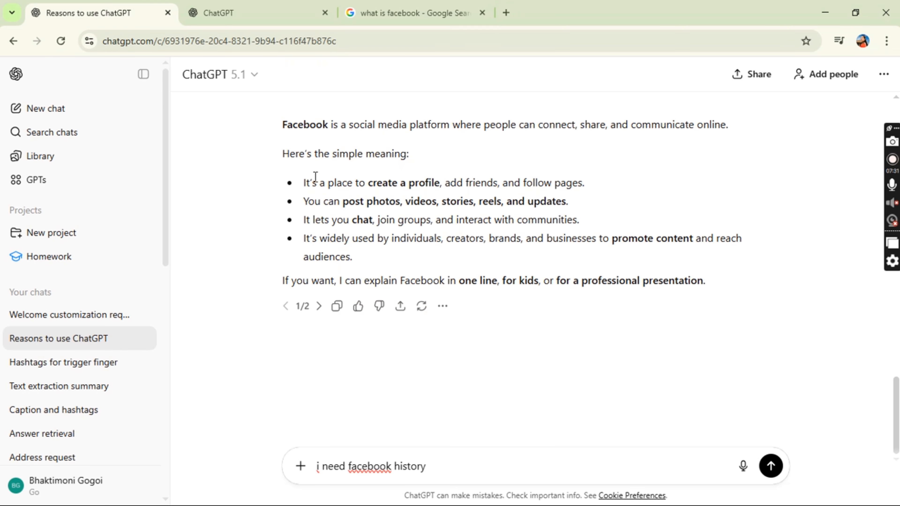
left_click(375, 11)
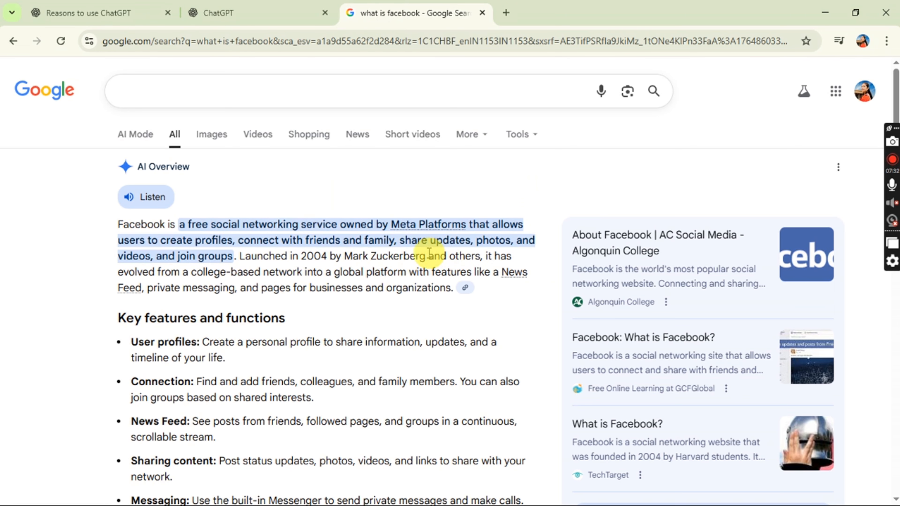
left_click(209, 91)
Step: Return to the ChatGPT conversation and send the drafted Facebook history prompt
left_click(106, 12)
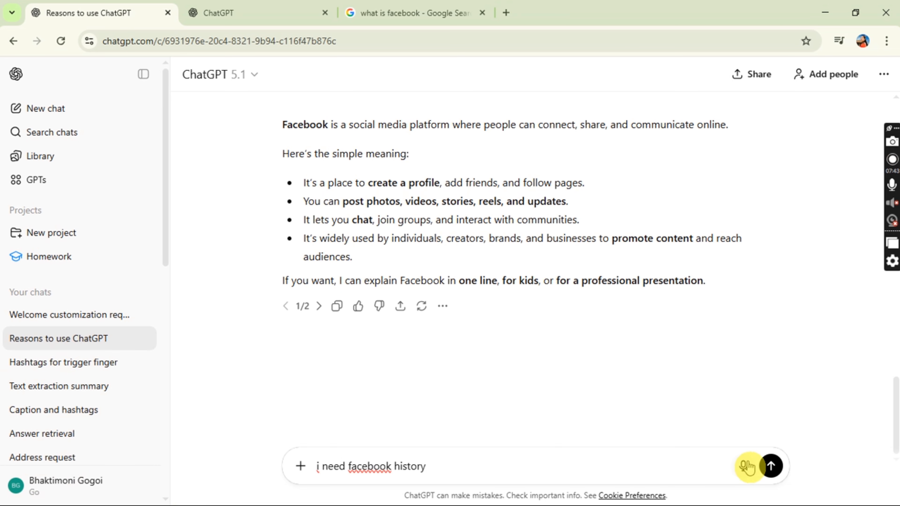
left_click(773, 466)
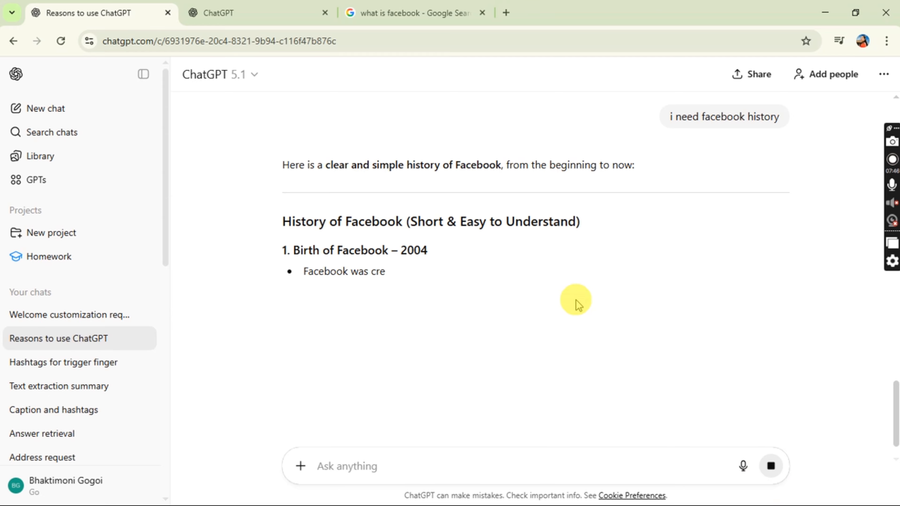
Step: Read through ChatGPT's history of Facebook and look back over the earlier answers in the conversation
scroll(527, 233, "down", 1)
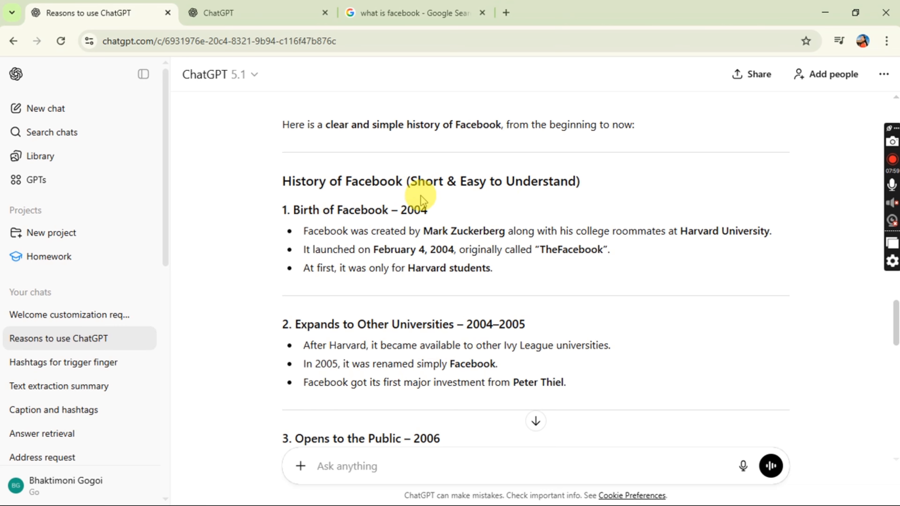
scroll(391, 200, "down", 3)
scroll(388, 195, "up", 3)
scroll(388, 195, "down", 8)
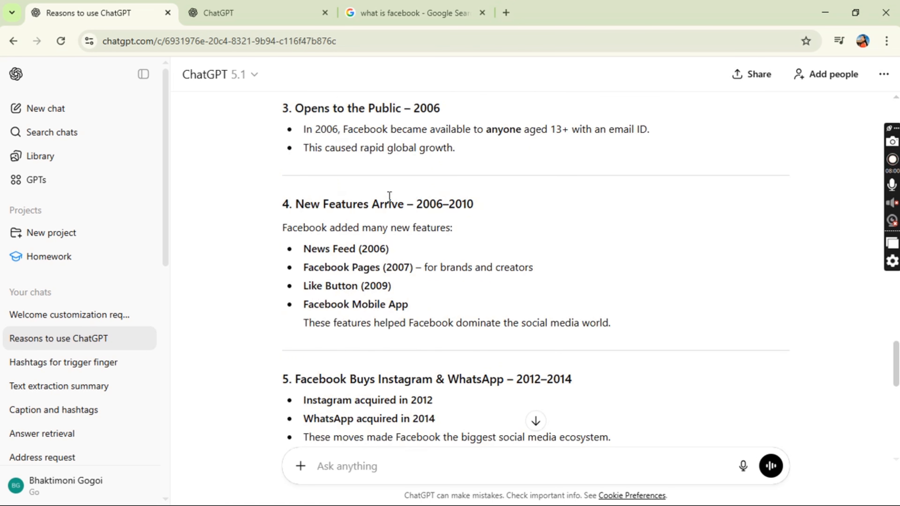
scroll(389, 197, "up", 4)
scroll(389, 197, "up", 4)
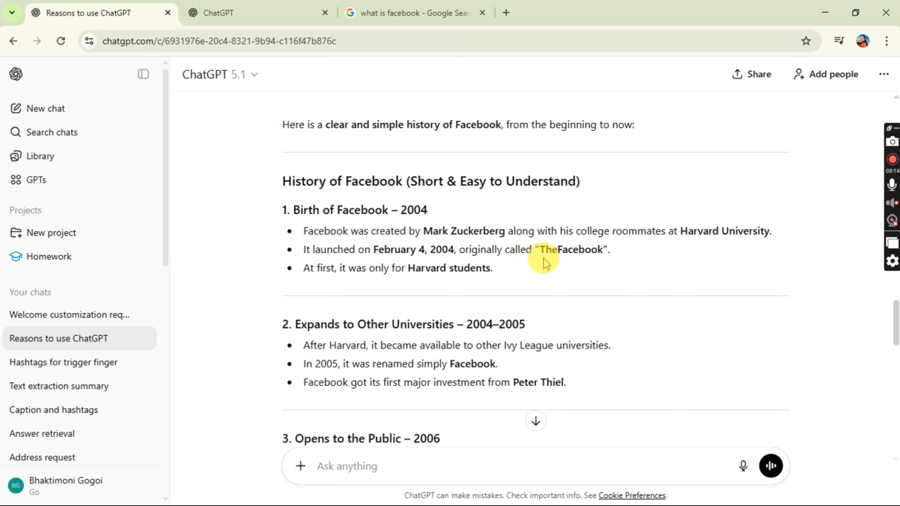
scroll(544, 263, "down", 20)
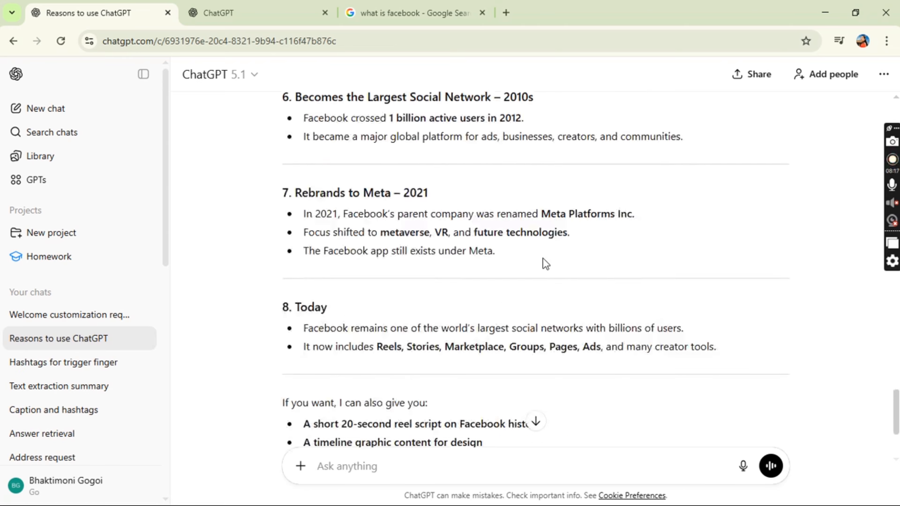
scroll(545, 263, "up", 6)
scroll(544, 263, "up", 12)
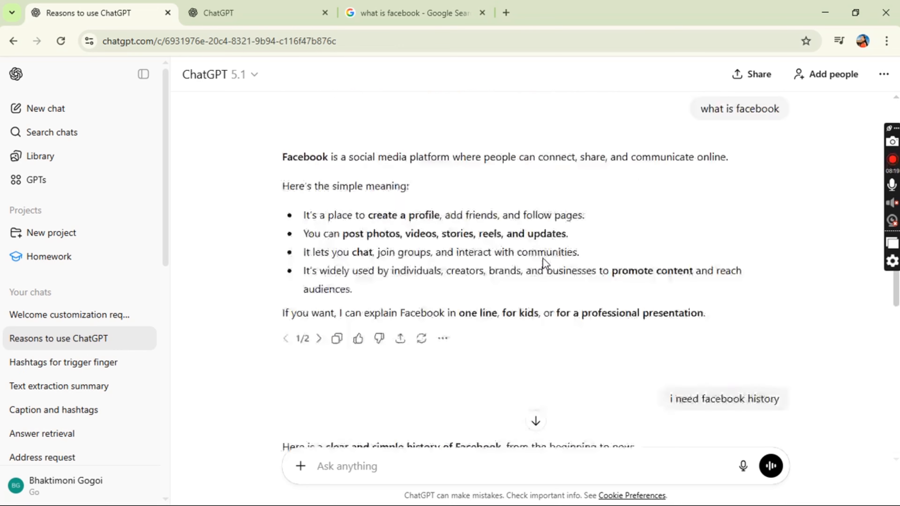
scroll(599, 262, "down", 3)
scroll(611, 264, "down", 4)
scroll(602, 263, "up", 2)
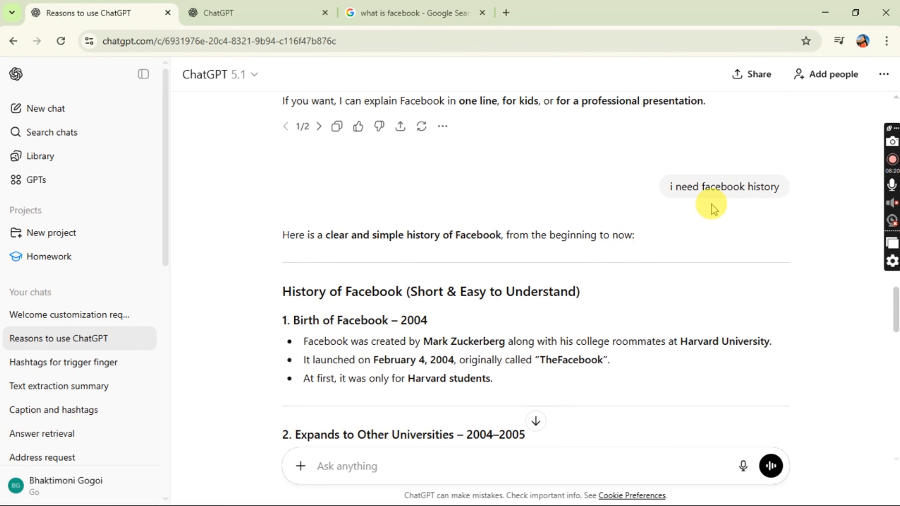
scroll(555, 277, "down", 5)
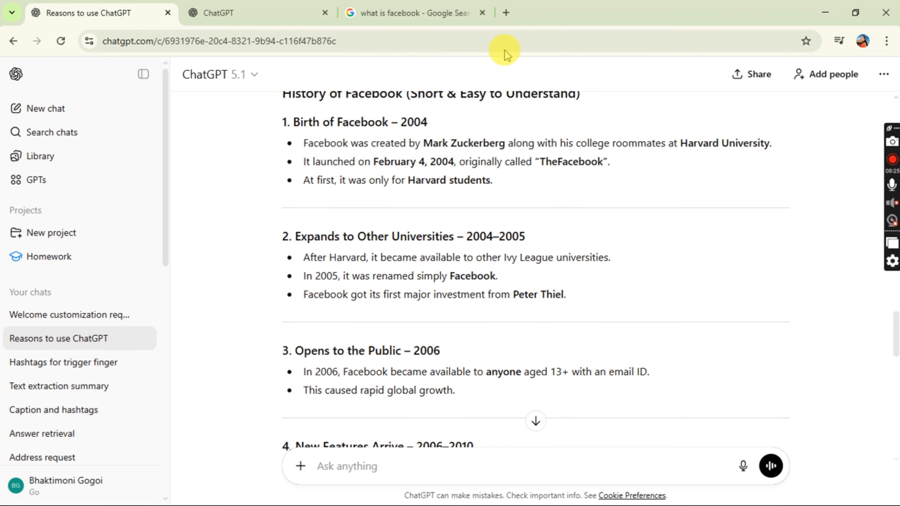
scroll(568, 177, "up", 15)
scroll(568, 181, "up", 10)
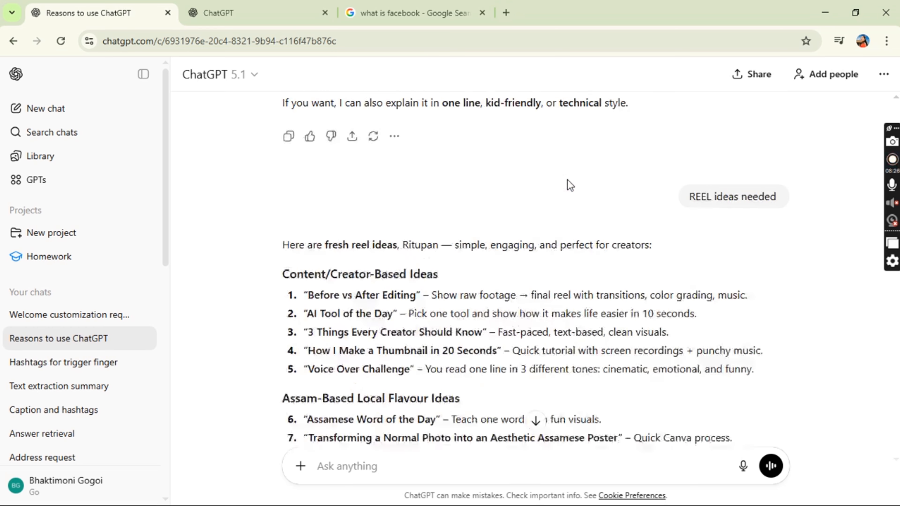
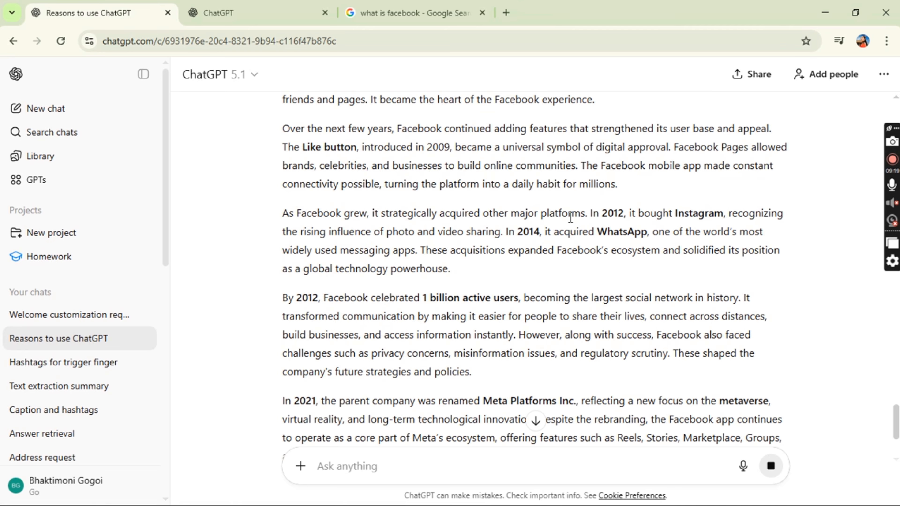
Step: Read the essay on the history of Facebook, including the closing follow-up suggestions and the opening paragraphs
scroll(570, 217, "down", 3)
scroll(571, 220, "down", 4)
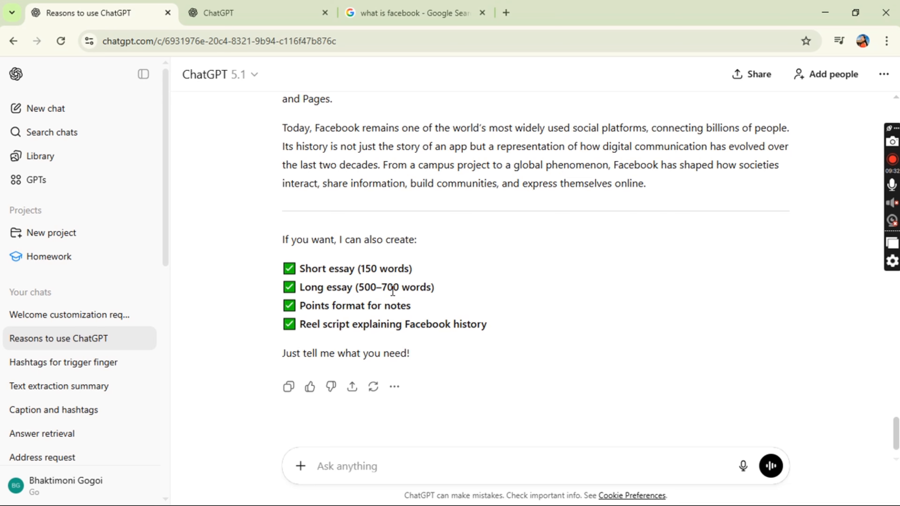
scroll(391, 291, "up", 15)
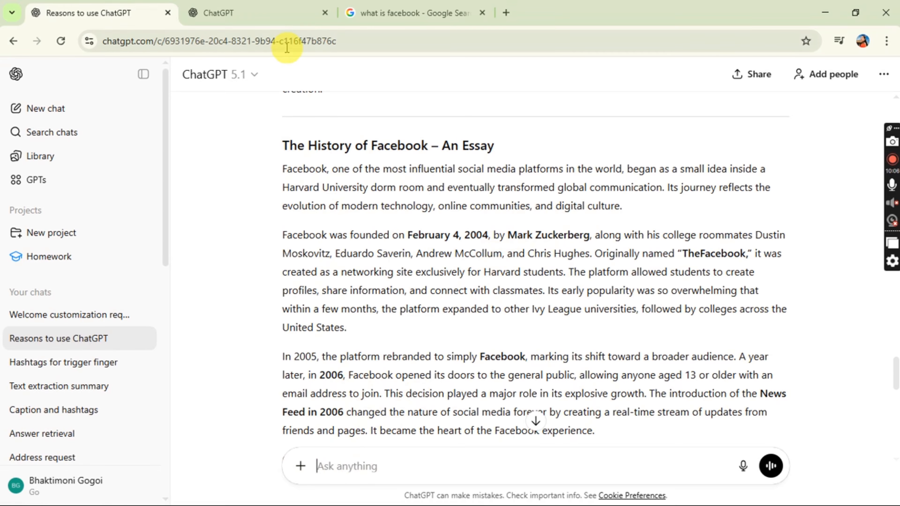
Step: Send ChatGPT the prompt "I HAVE 10K INR SO NEED BUSSINEES IDEAS" in the same conversation
scroll(820, 155, "up", 20)
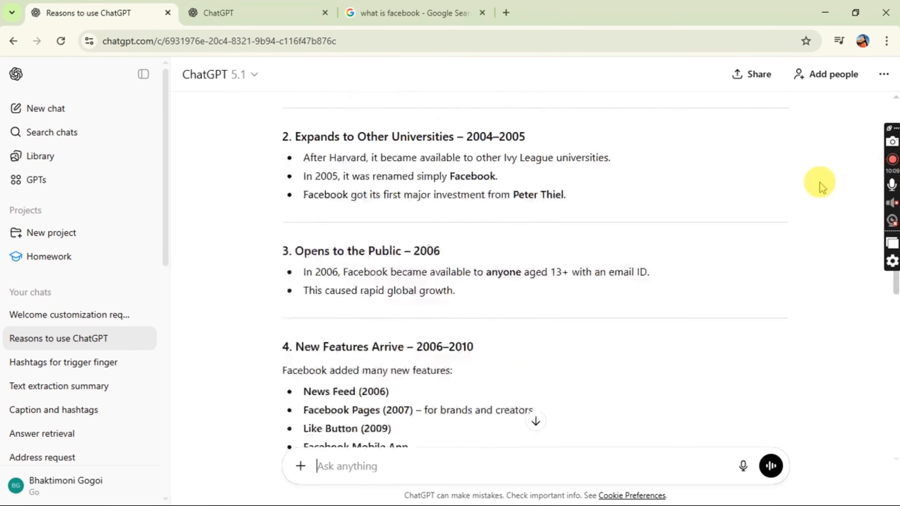
scroll(820, 187, "up", 9)
scroll(820, 187, "down", 8)
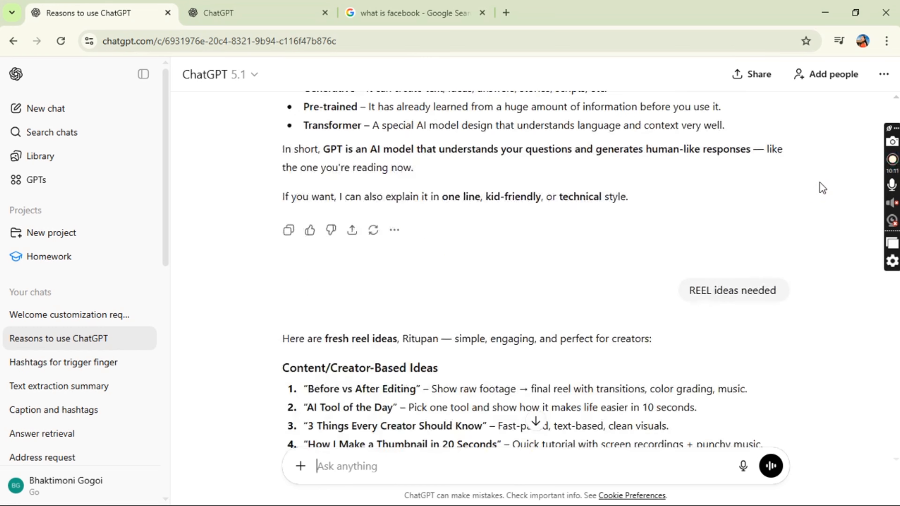
scroll(822, 188, "up", 2)
scroll(821, 188, "up", 10)
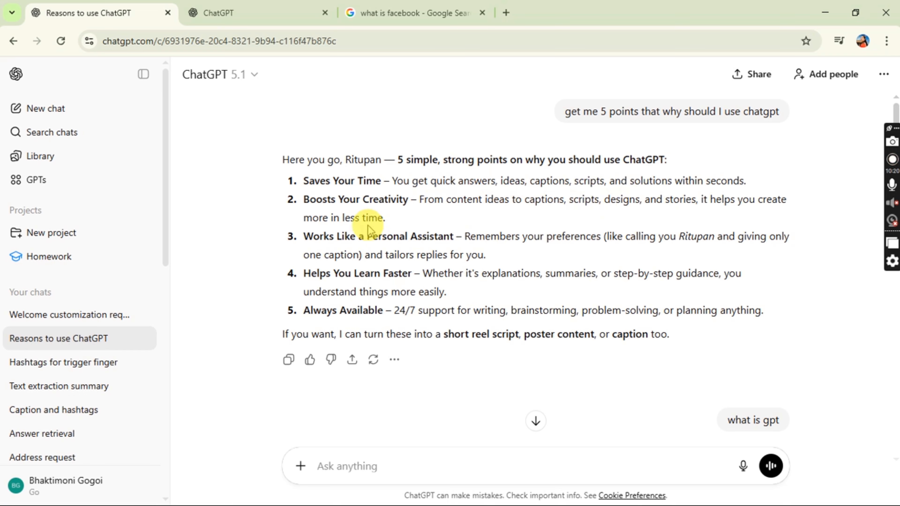
type("I HAVE 10K INR")
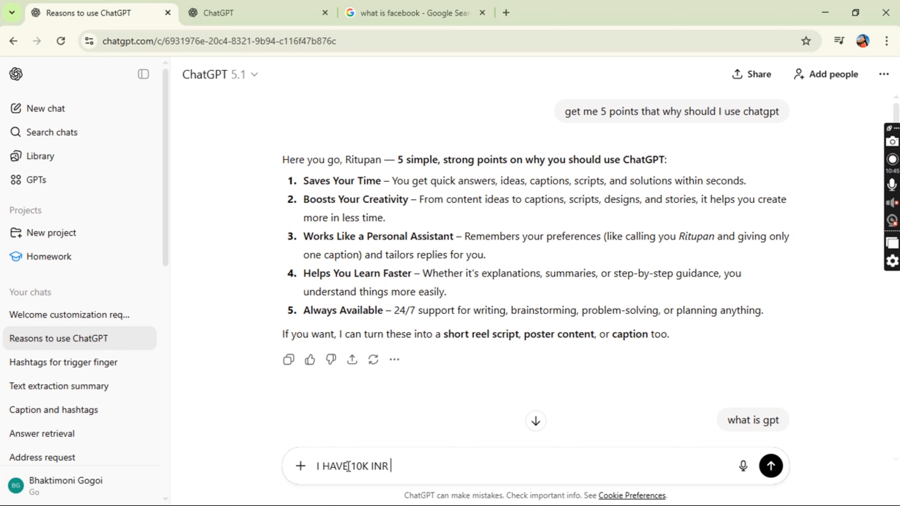
type(" SO NEED BUSSINEES IDEAS")
key("Return")
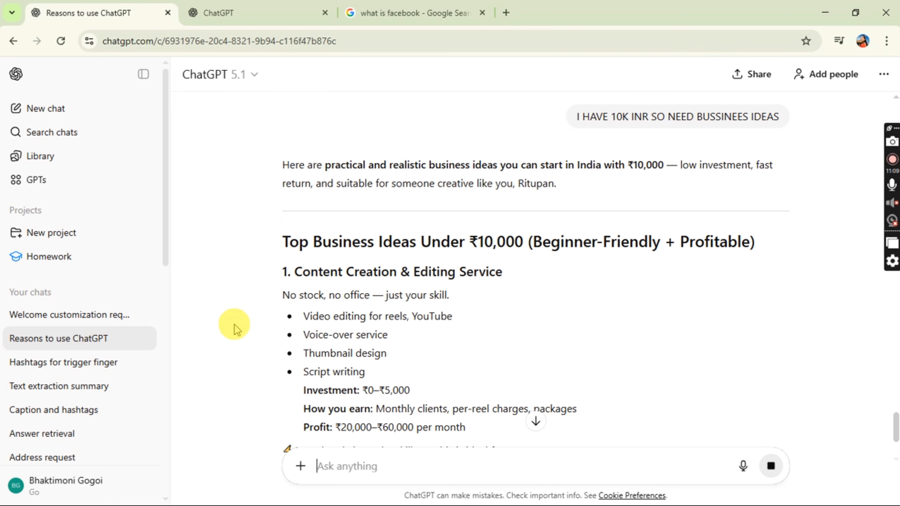
Step: Read through ChatGPT's business ideas under ₹10,000, including the closing questions, and look back at the earlier Facebook answers
scroll(413, 300, "down", 3)
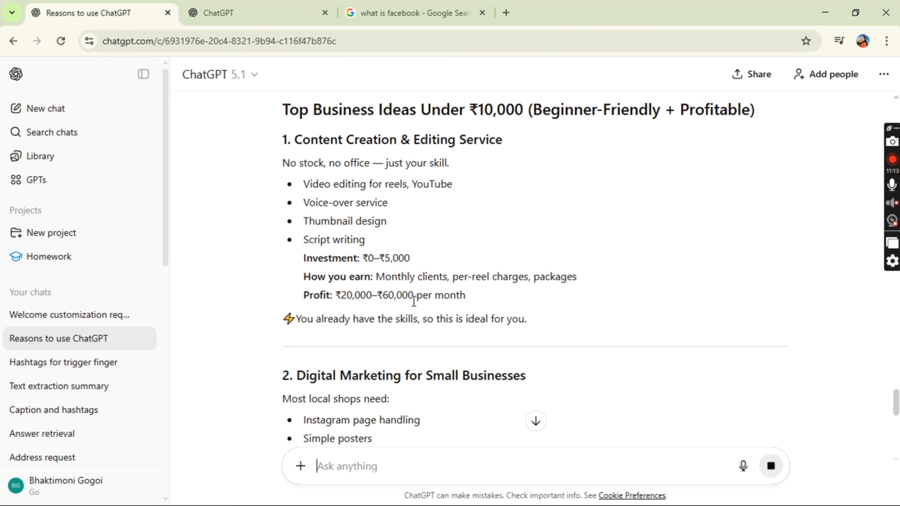
scroll(389, 252, "up", 3)
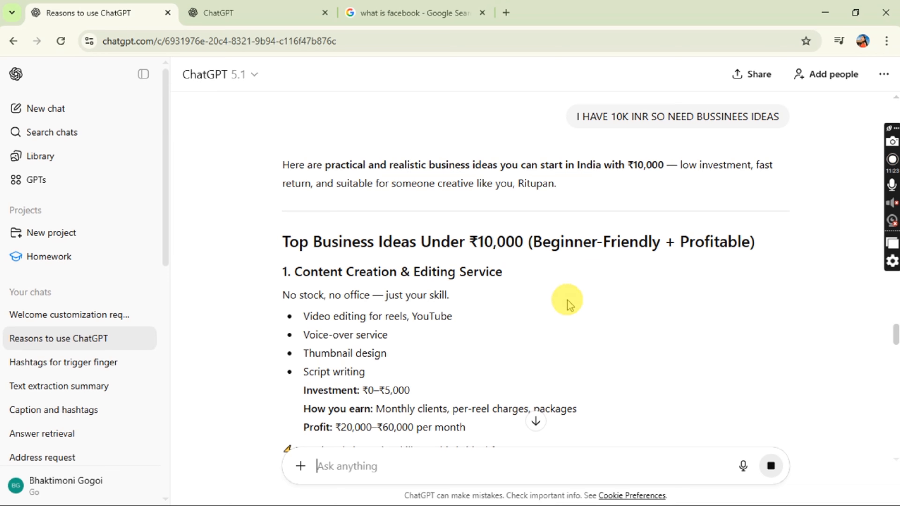
mouse_move(769, 113)
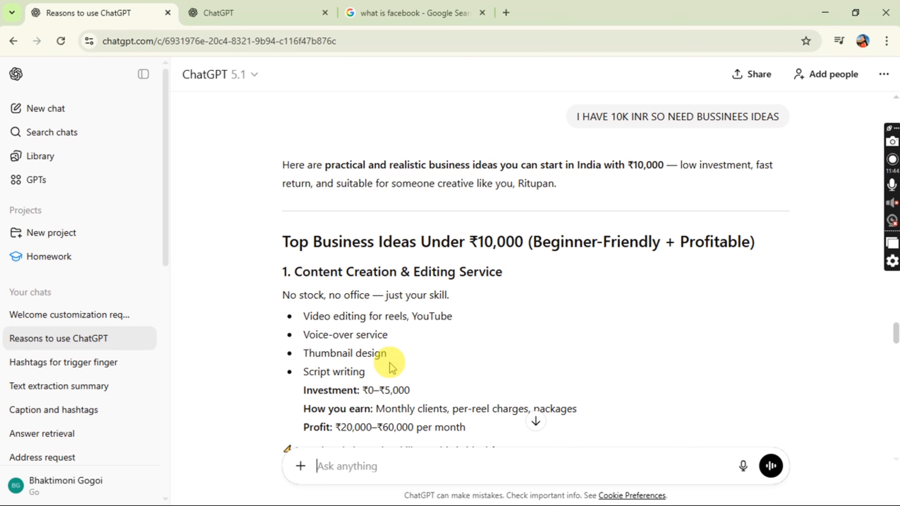
scroll(396, 356, "down", 4)
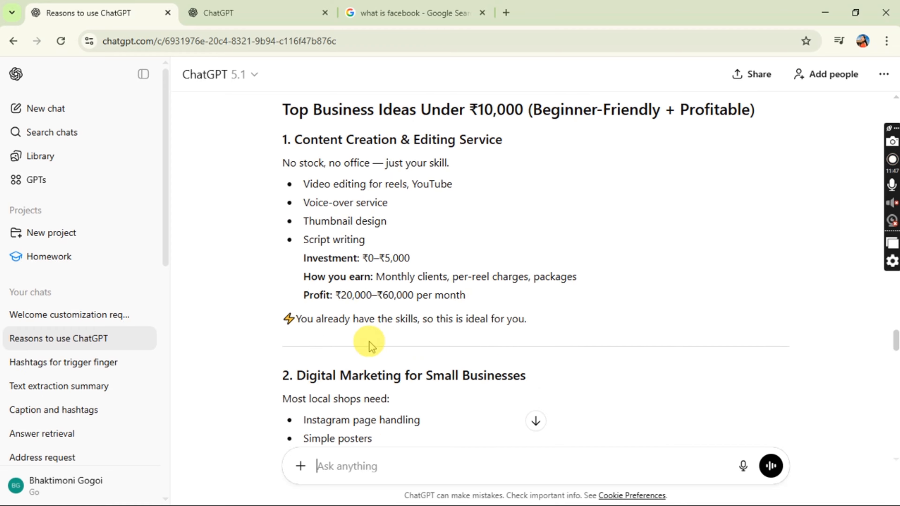
scroll(422, 283, "down", 18)
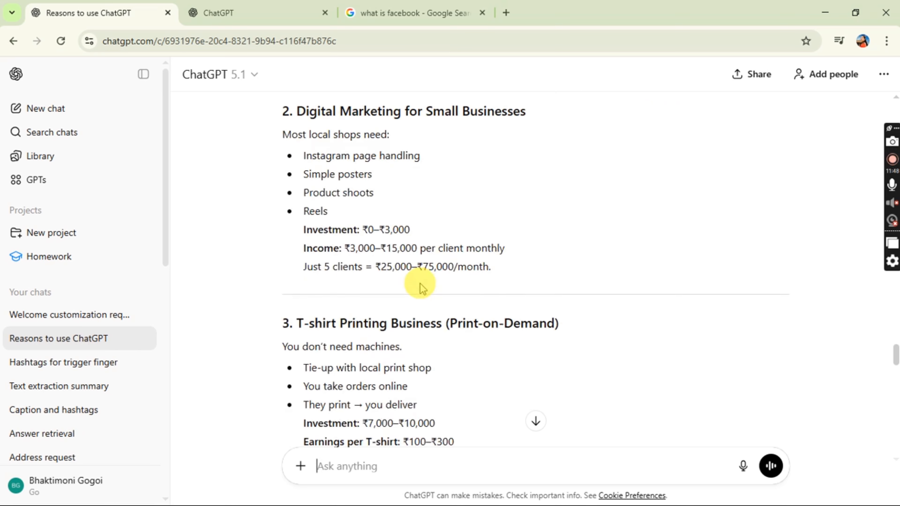
scroll(420, 284, "down", 20)
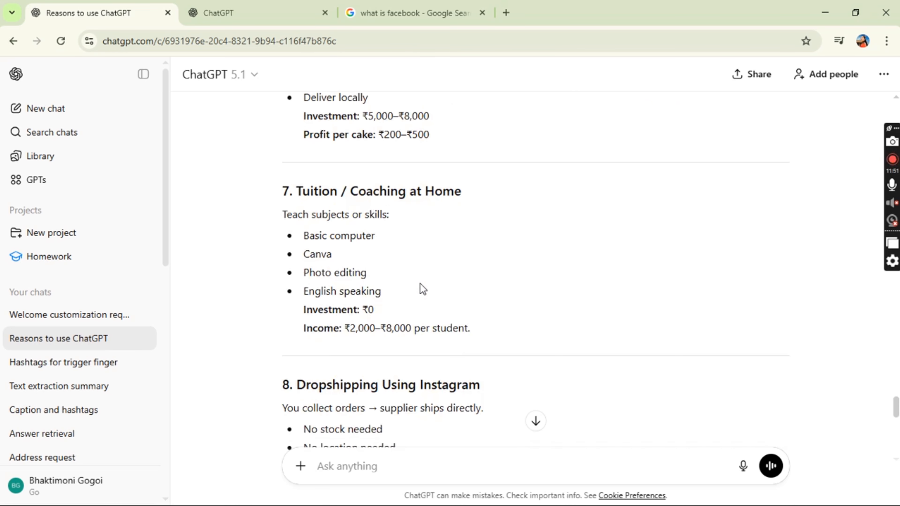
scroll(422, 284, "down", 3)
scroll(421, 283, "up", 20)
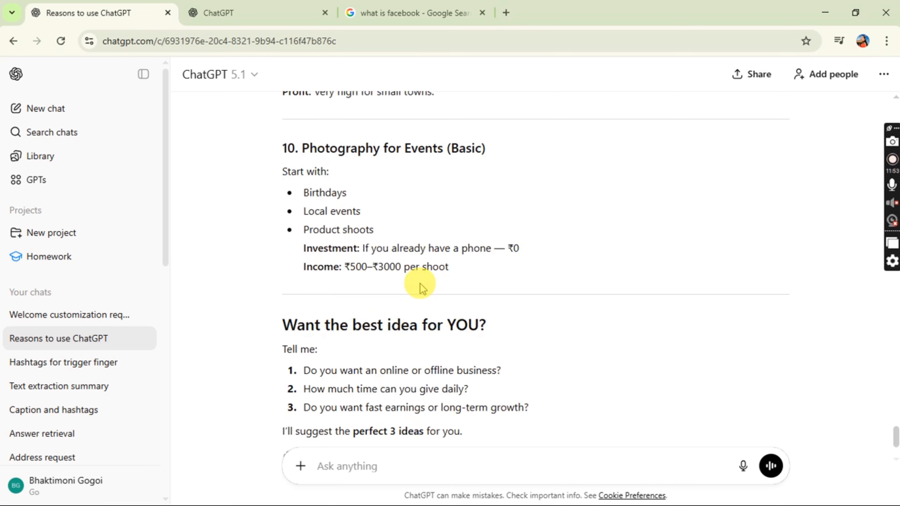
scroll(437, 253, "up", 20)
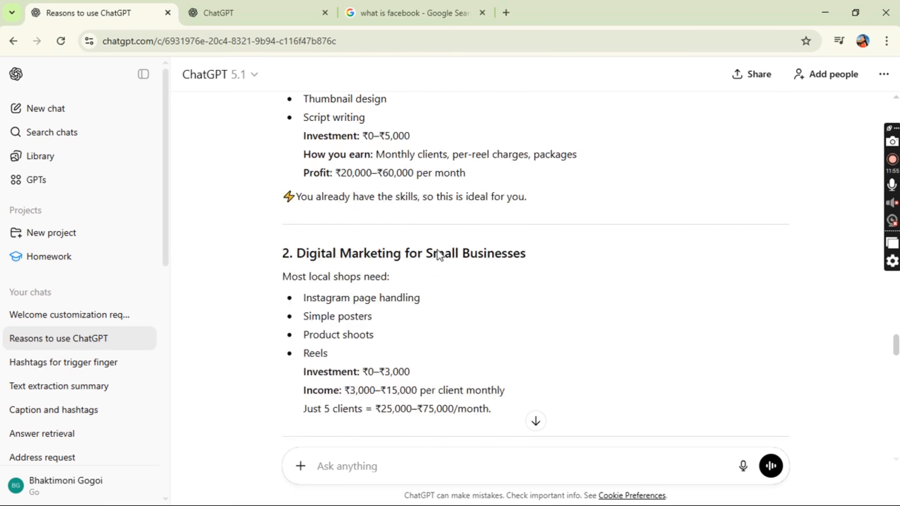
scroll(439, 254, "up", 20)
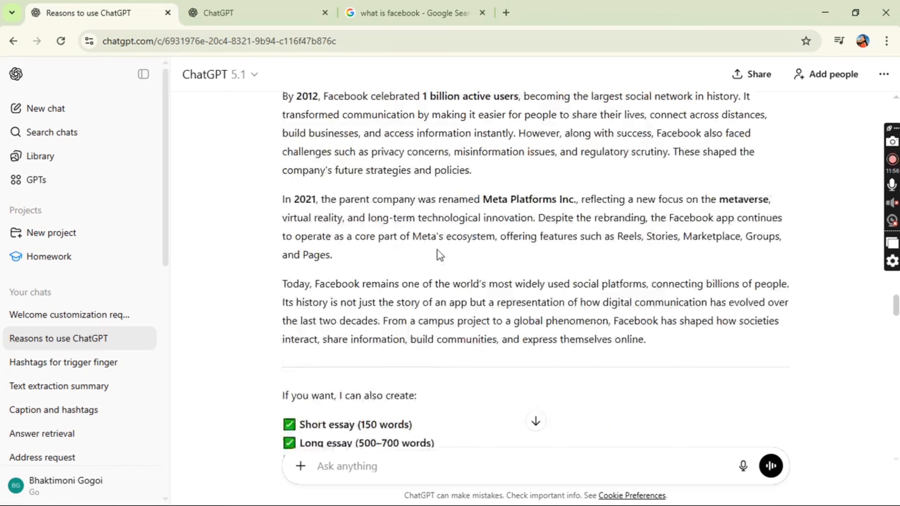
scroll(440, 254, "up", 8)
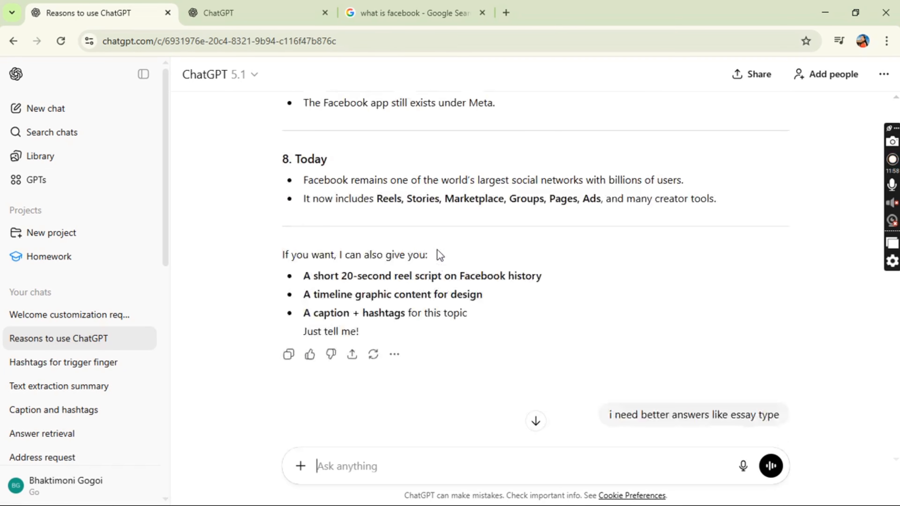
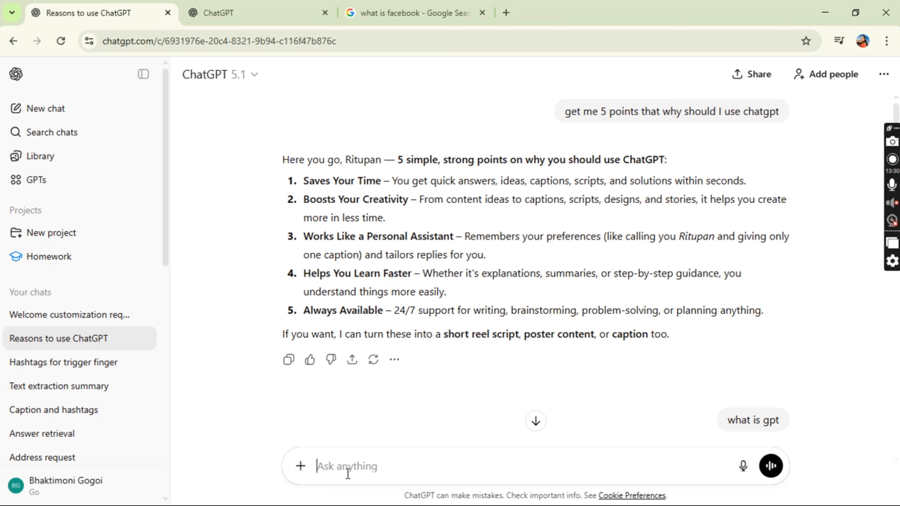
Step: Ask ChatGPT "WHAT happened to zubeen garg in singapore?" in the same conversation
type("WHA")
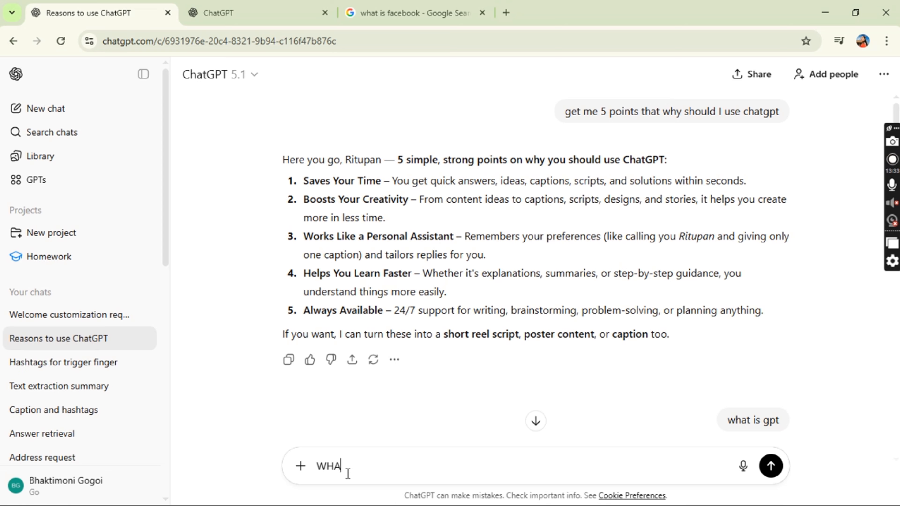
type("T happen")
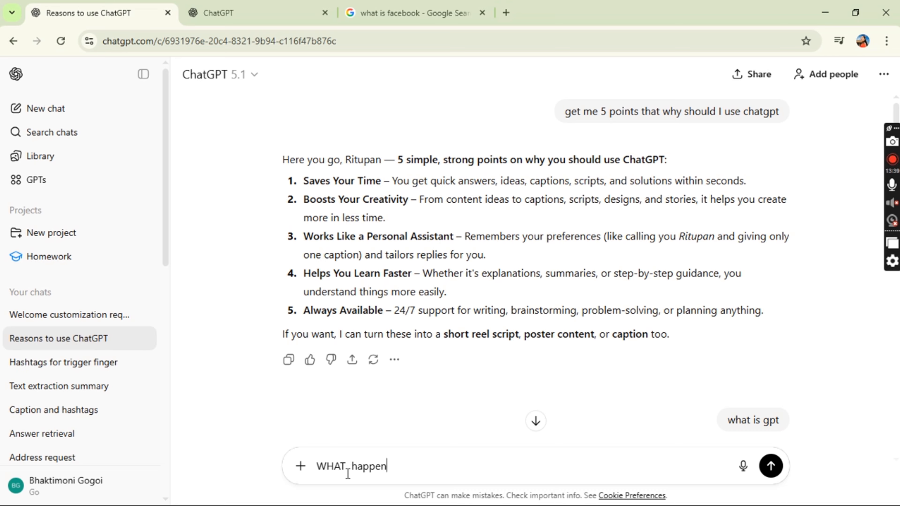
type("ed to zubee")
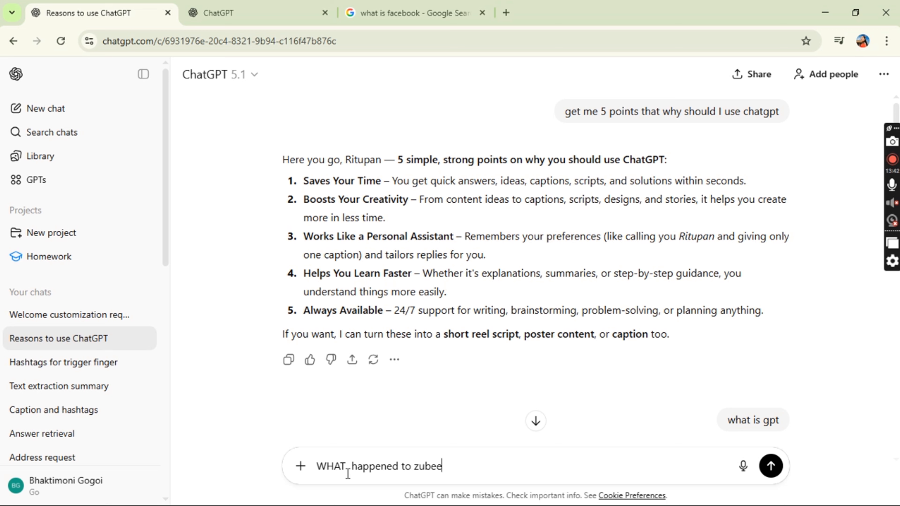
type("n garg i")
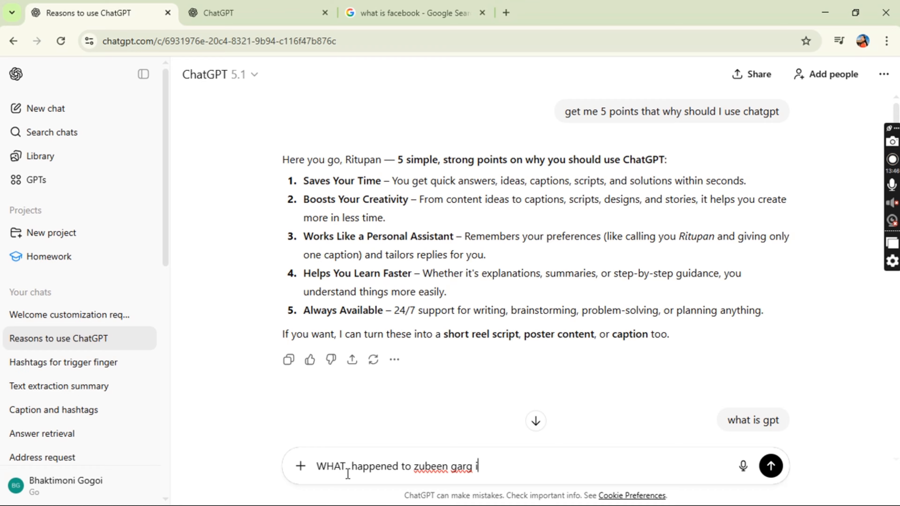
type("n singapore")
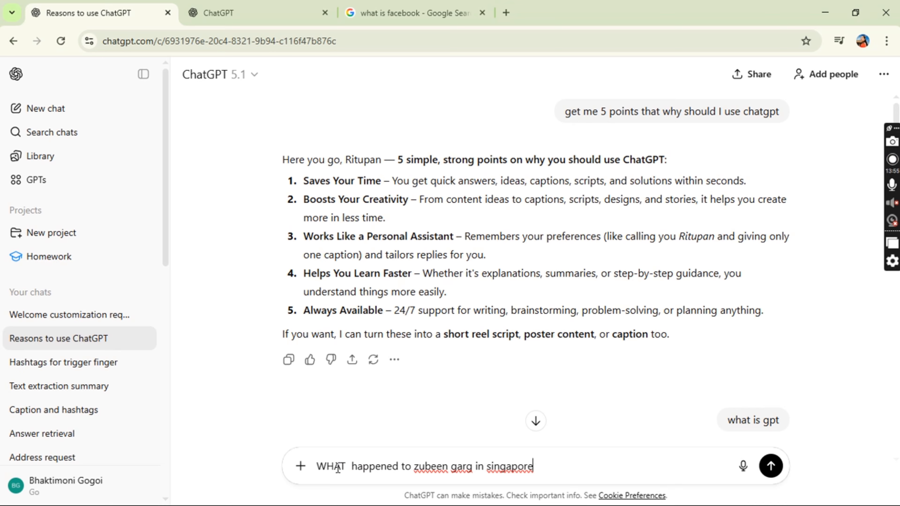
type("?")
left_click(767, 469)
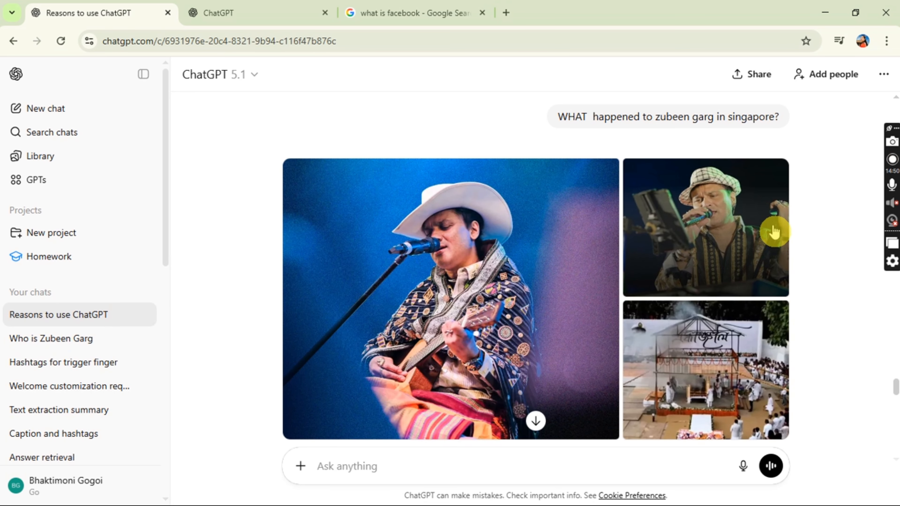
Step: Read ChatGPT's Zubeen Garg answer from the basic facts through the remaining sections to the related news articles and sources
scroll(762, 268, "down", 6)
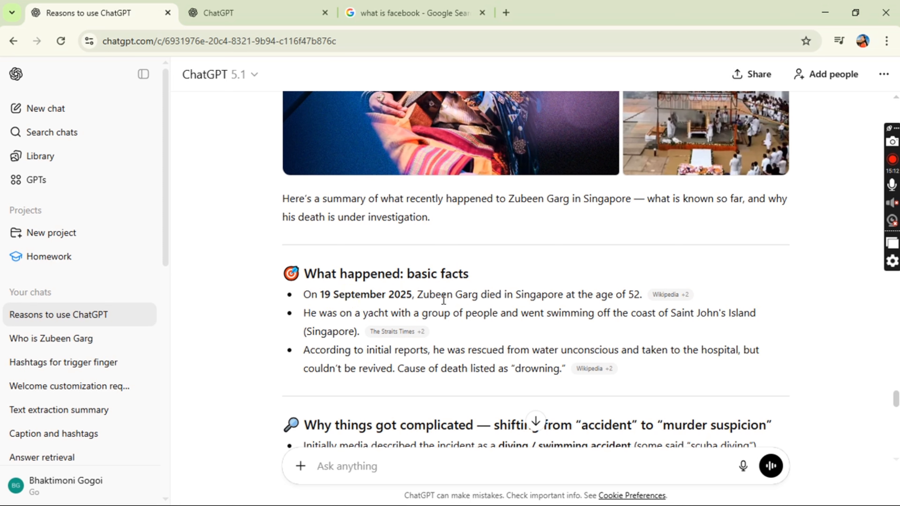
left_click(518, 311)
left_click(518, 312)
left_click(613, 293)
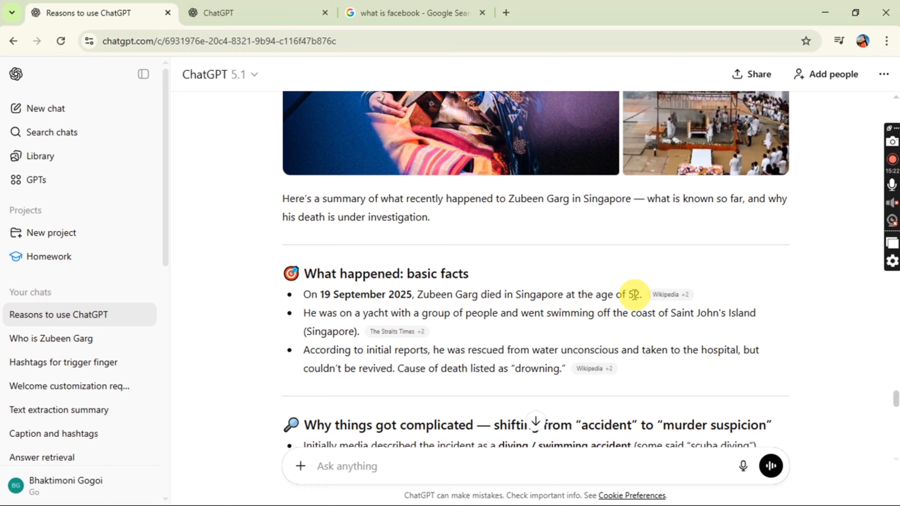
mouse_move(386, 333)
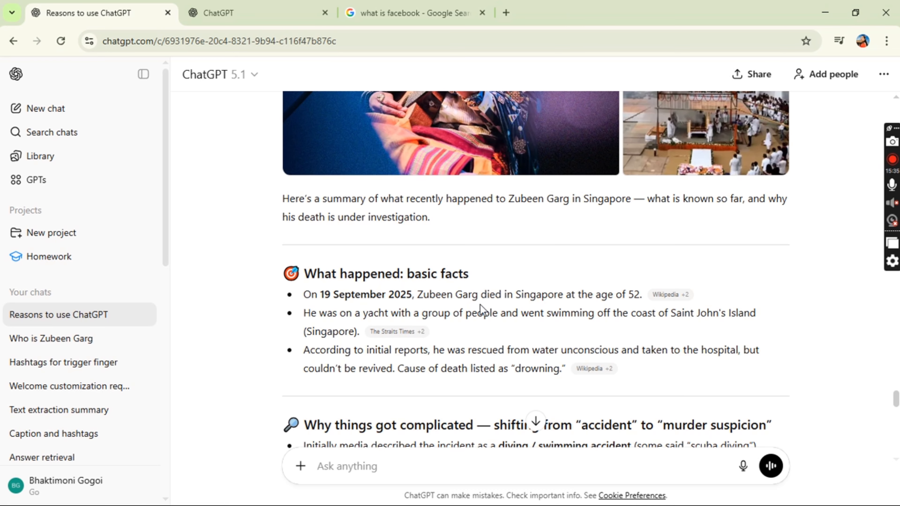
scroll(440, 333, "down", 10)
scroll(439, 332, "down", 6)
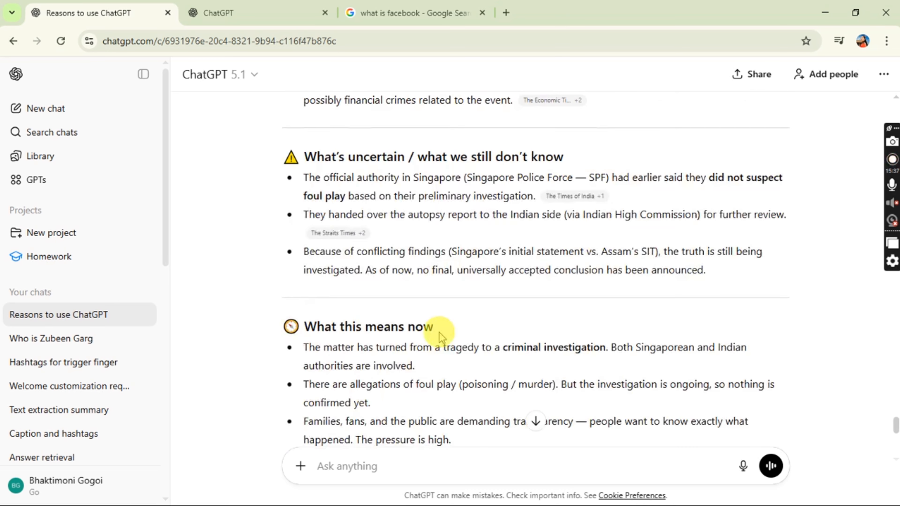
scroll(440, 337, "down", 3)
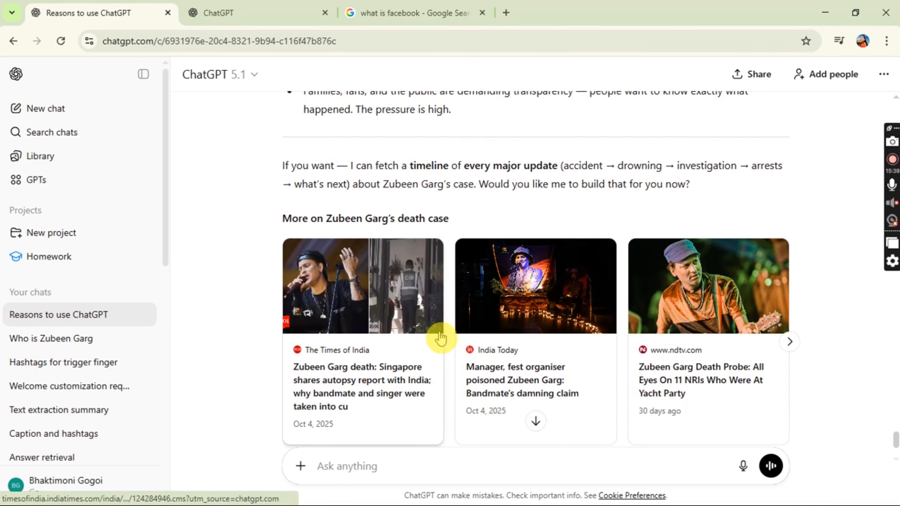
scroll(441, 335, "down", 3)
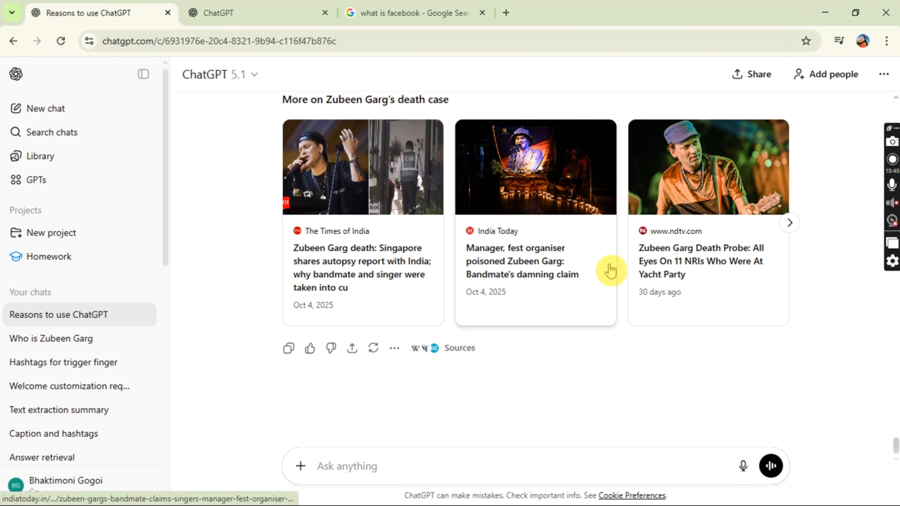
Step: Review the investigation and basic facts sections again, and look back over the earlier business, Facebook and reel ideas answers
scroll(609, 271, "up", 9)
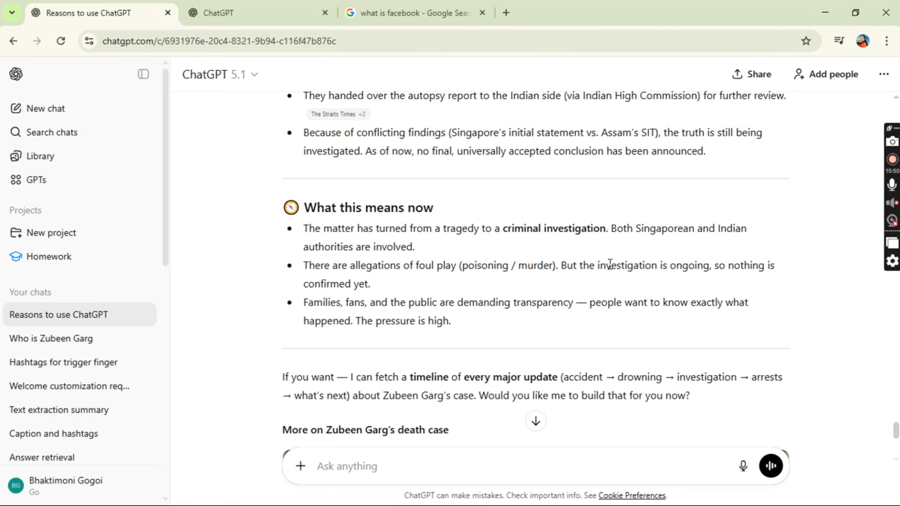
scroll(610, 264, "up", 13)
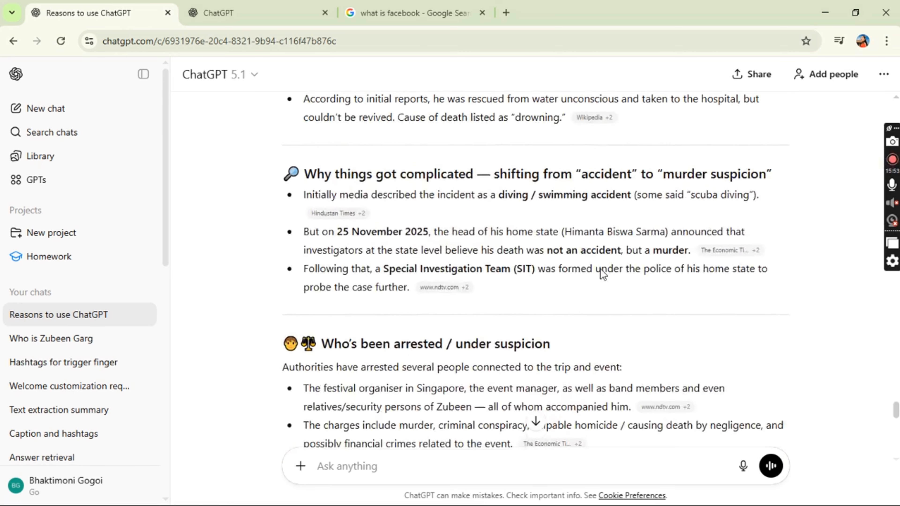
scroll(602, 274, "up", 9)
scroll(603, 274, "down", 7)
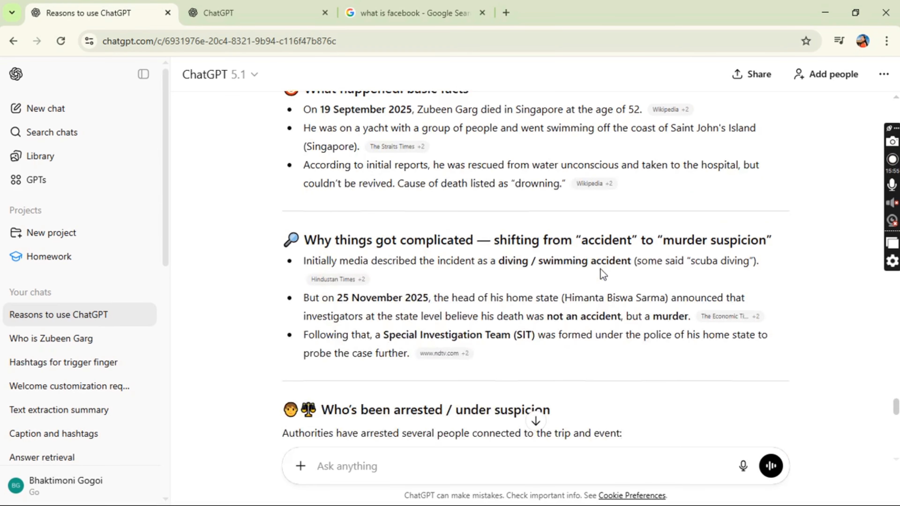
scroll(601, 270, "up", 4)
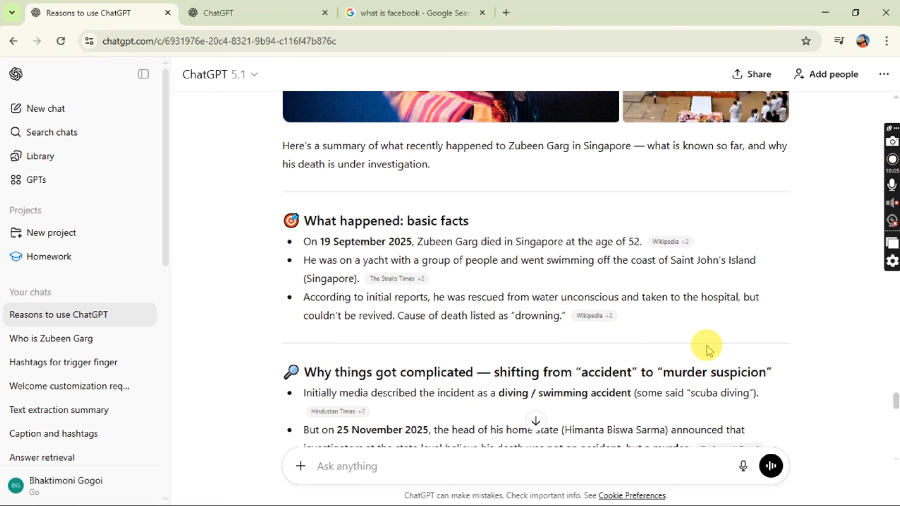
scroll(765, 259, "up", 15)
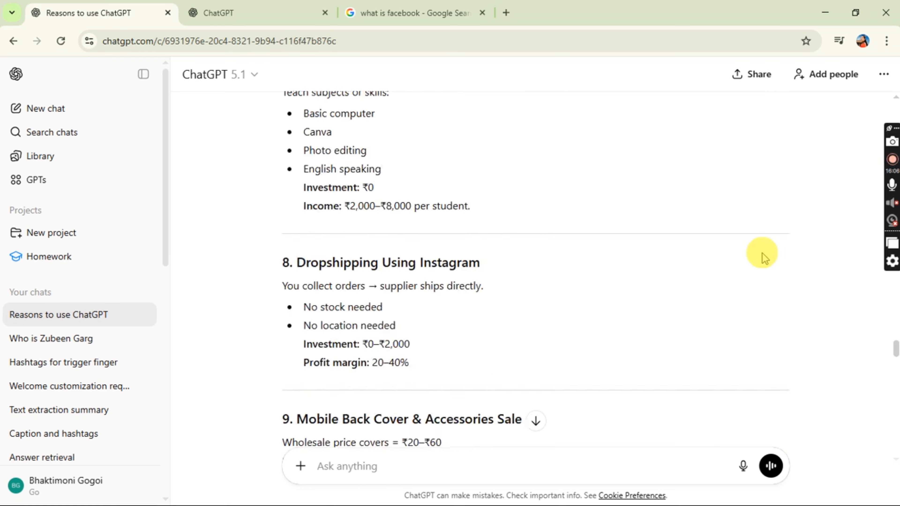
scroll(764, 259, "up", 20)
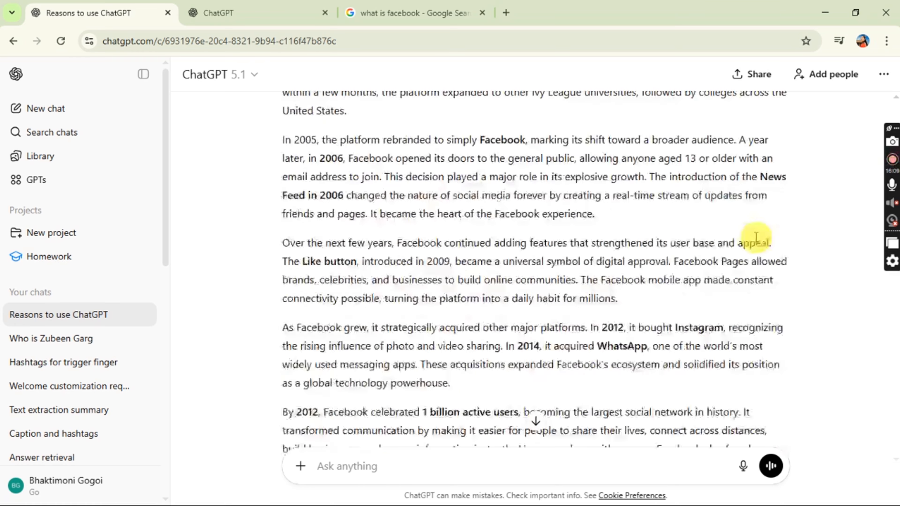
scroll(756, 237, "up", 20)
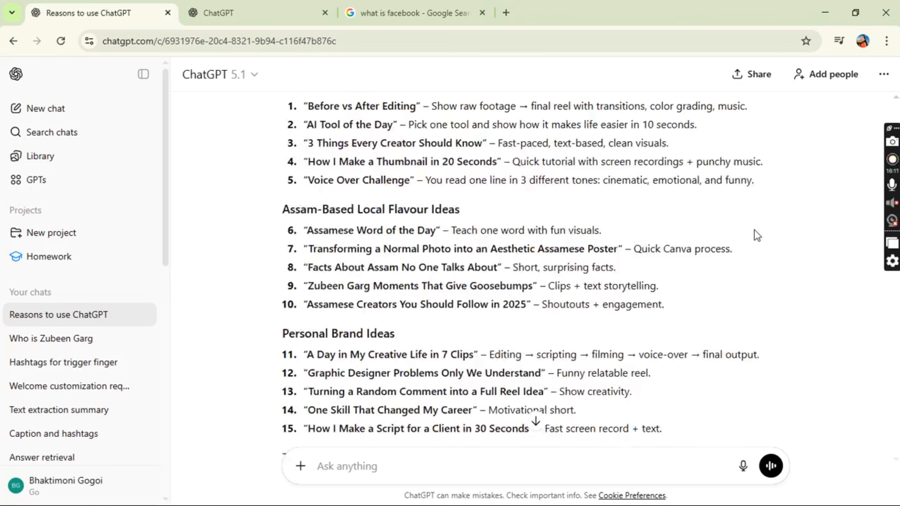
Step: Ask ChatGPT "how to earn money on youtube step by step" in the same conversation
scroll(754, 231, "up", 15)
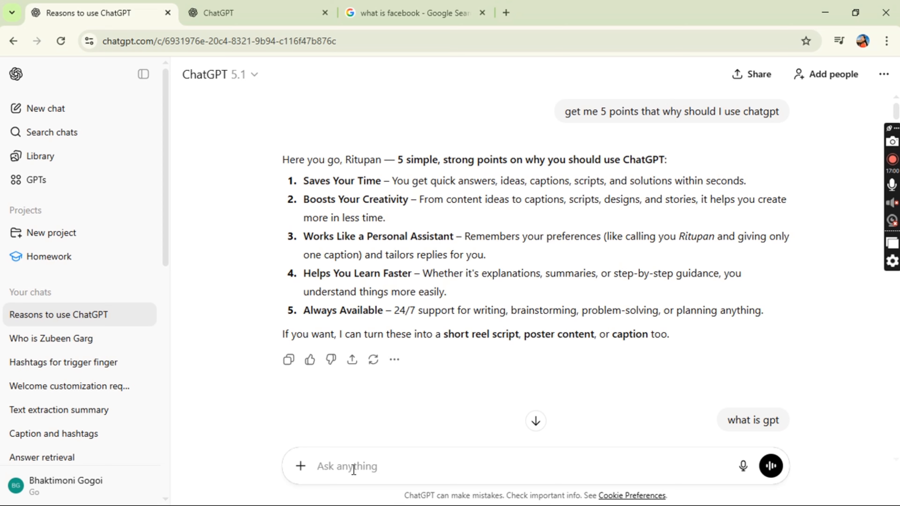
type("how t")
type("o")
key("BackSpace")
type("o")
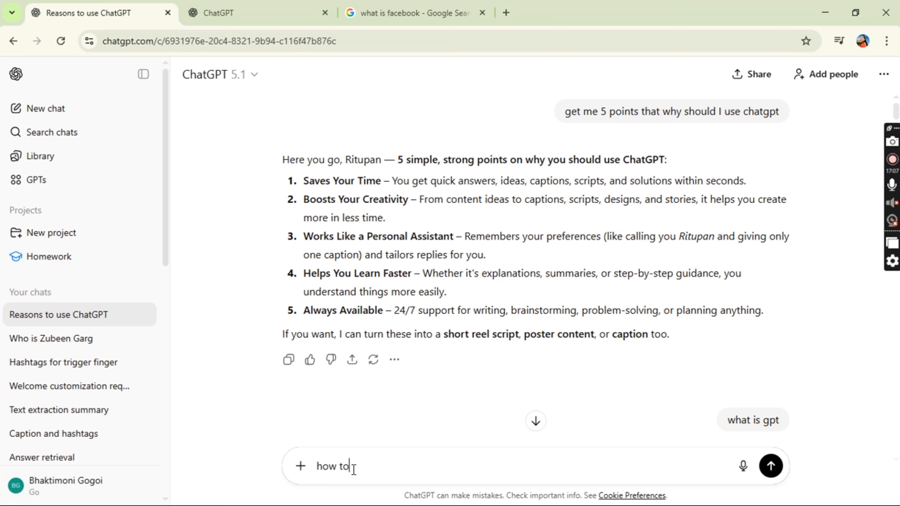
type(" earn")
type("money on t")
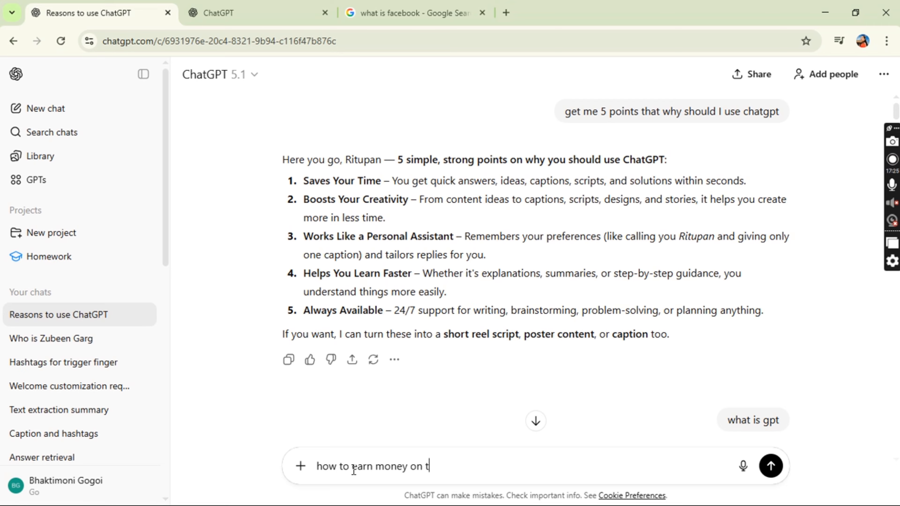
key("BackSpace")
type("youtube")
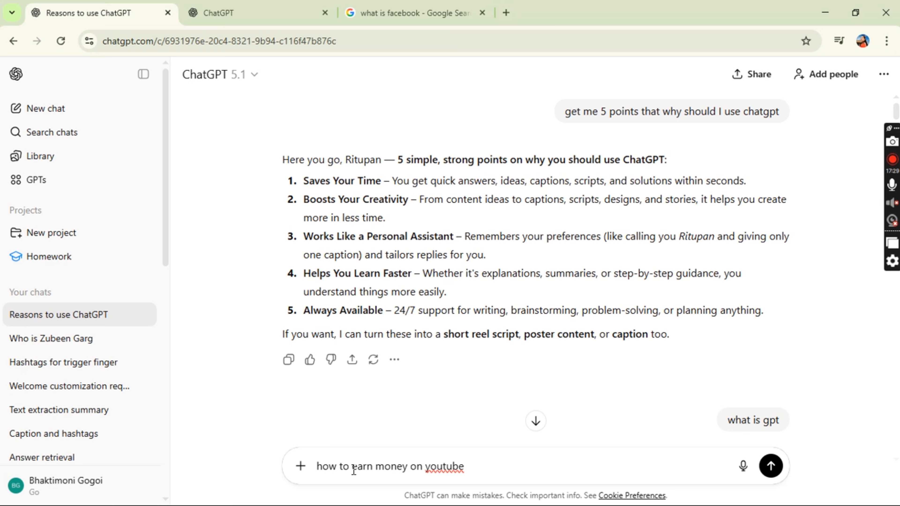
type(" step by ste")
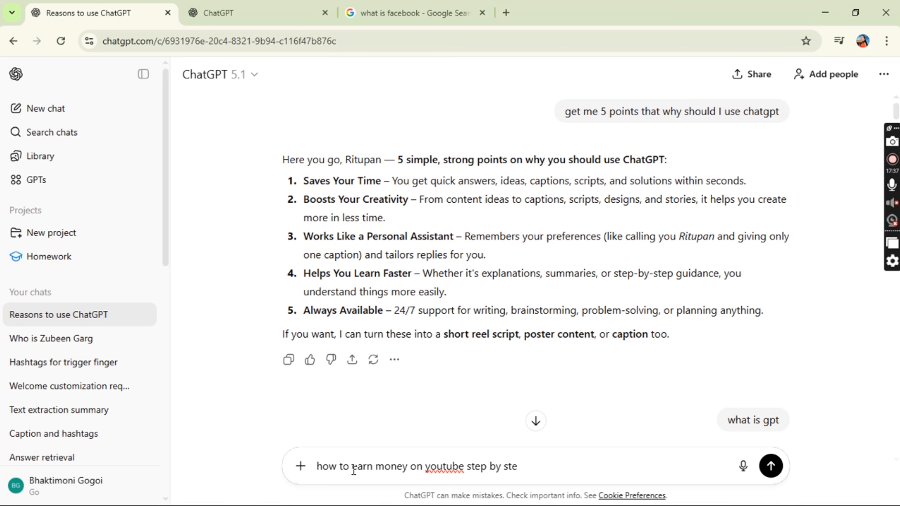
type("p")
key("Return")
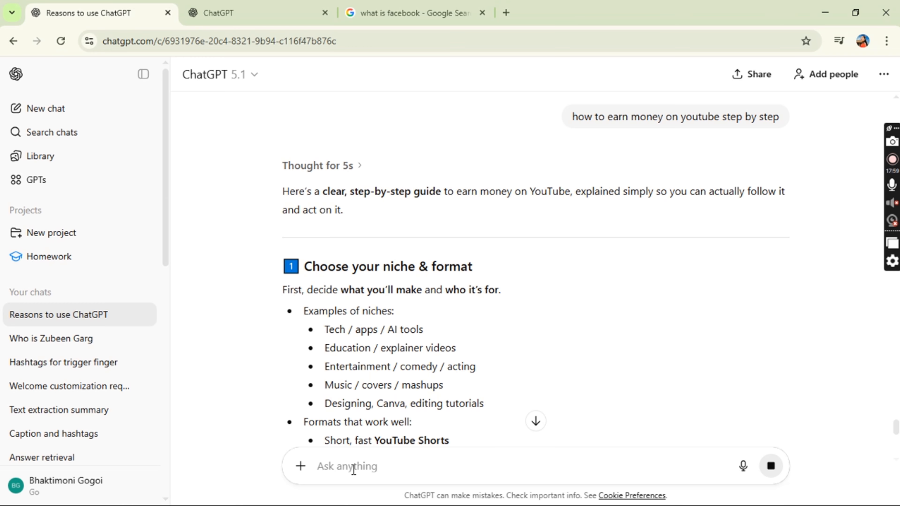
Step: Read ChatGPT's YouTube earning guide from the niche and format section down to the channel setup section
left_click(345, 467)
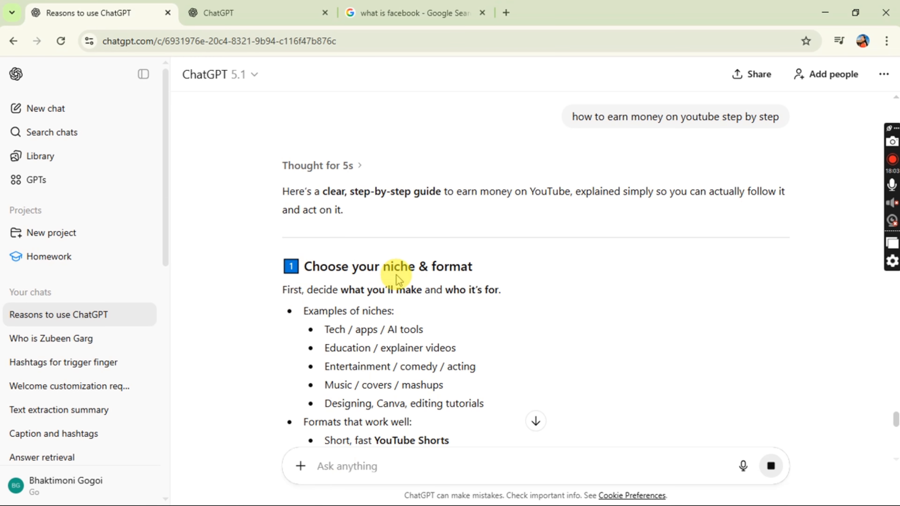
scroll(440, 270, "down", 1)
scroll(439, 271, "down", 1)
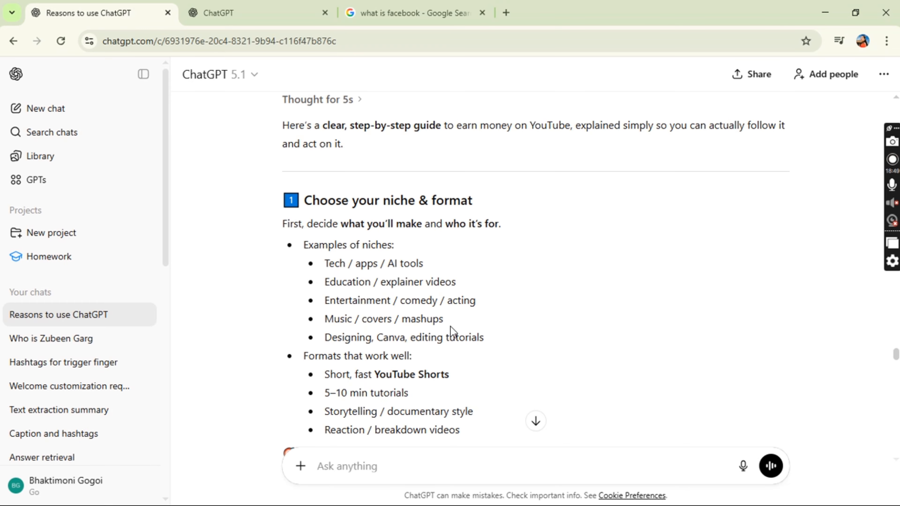
scroll(459, 326, "down", 3)
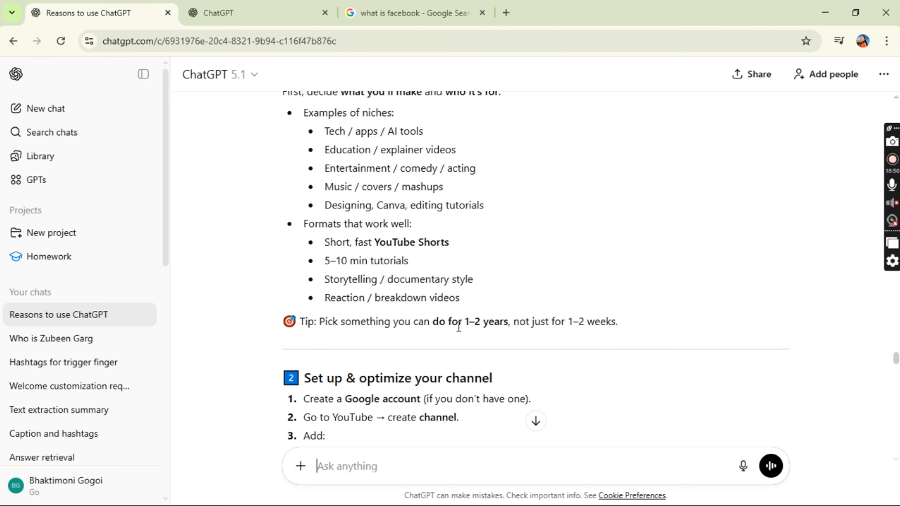